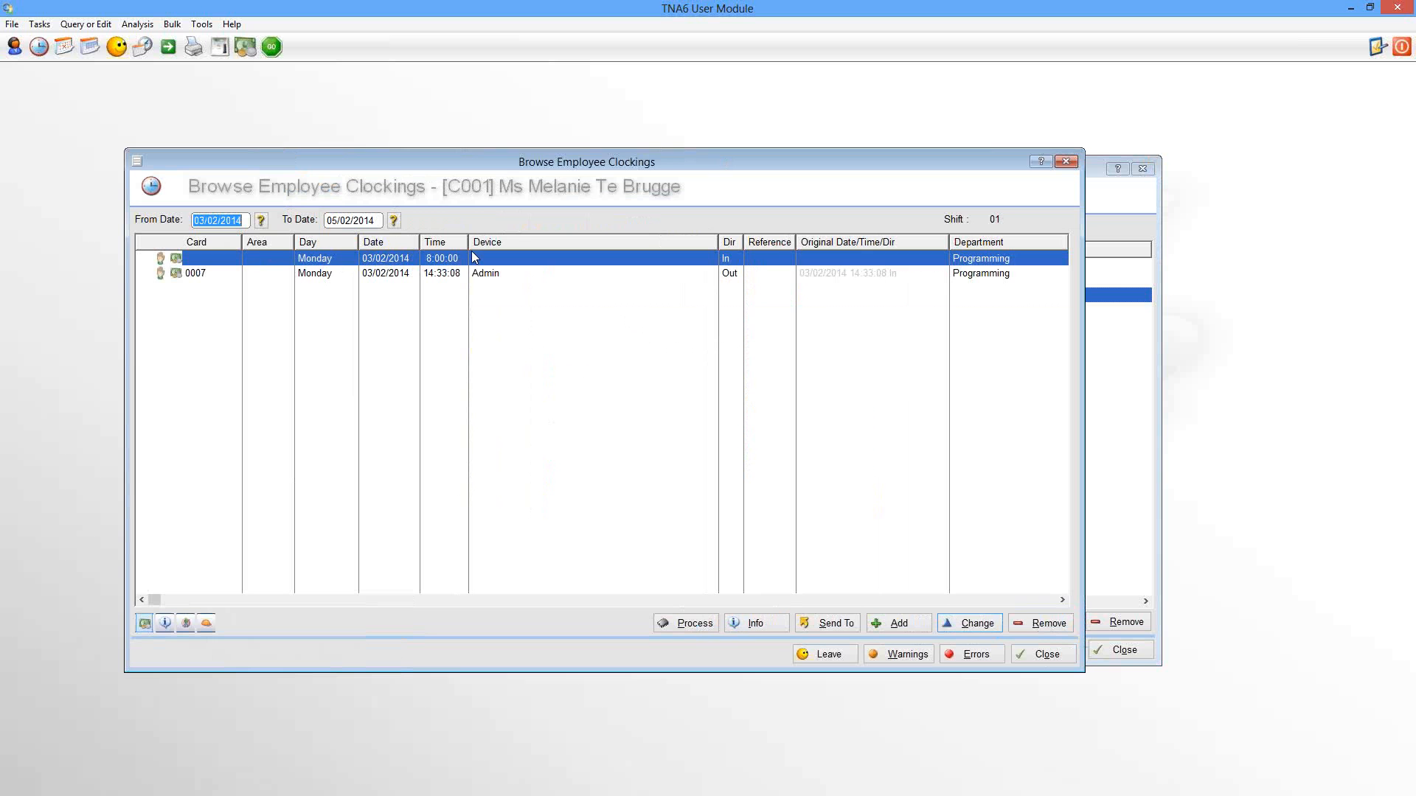
# - Examine Monday's Out clocking in the employee's own clockings and in the clockings list for all employees, closing both lists
pyautogui.click(385, 277)
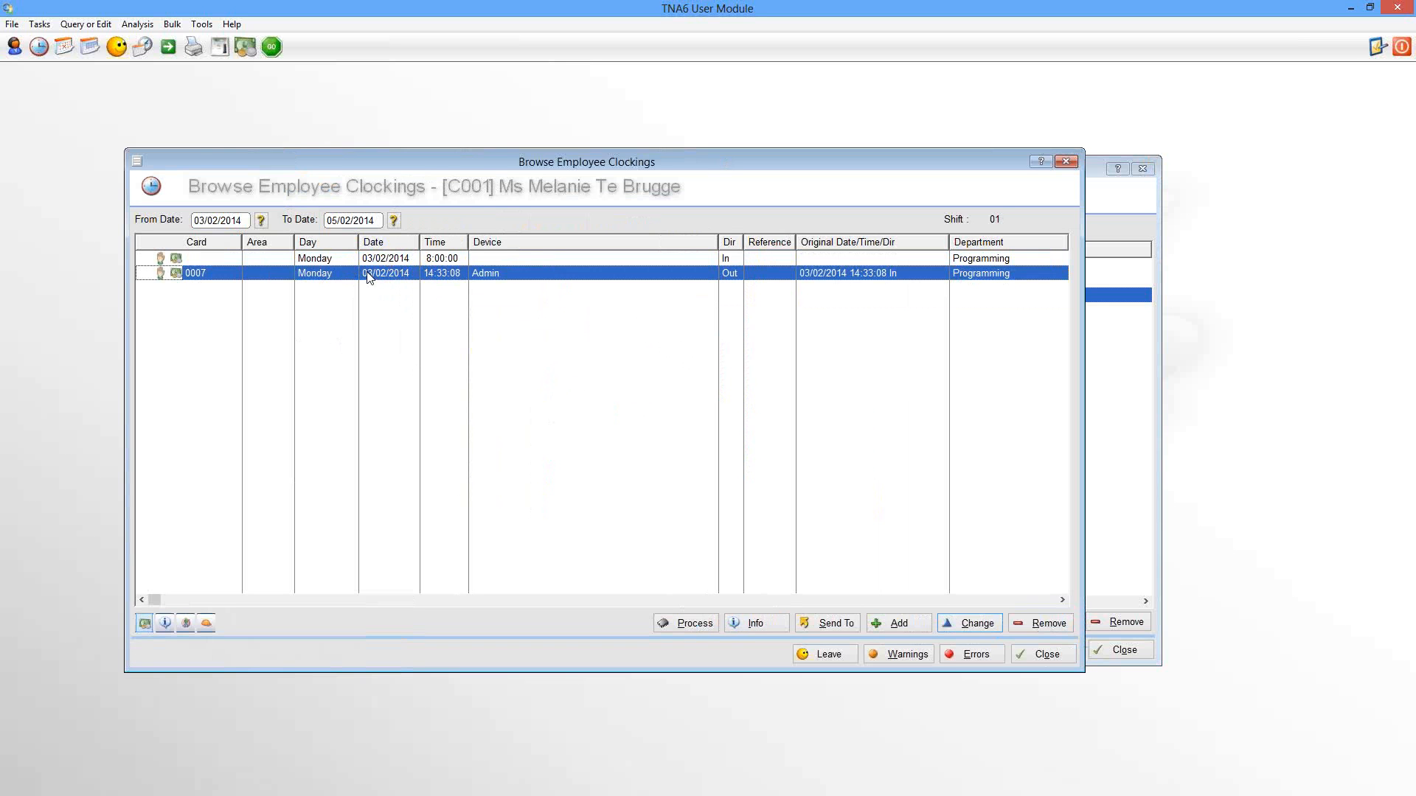
pyautogui.click(1048, 655)
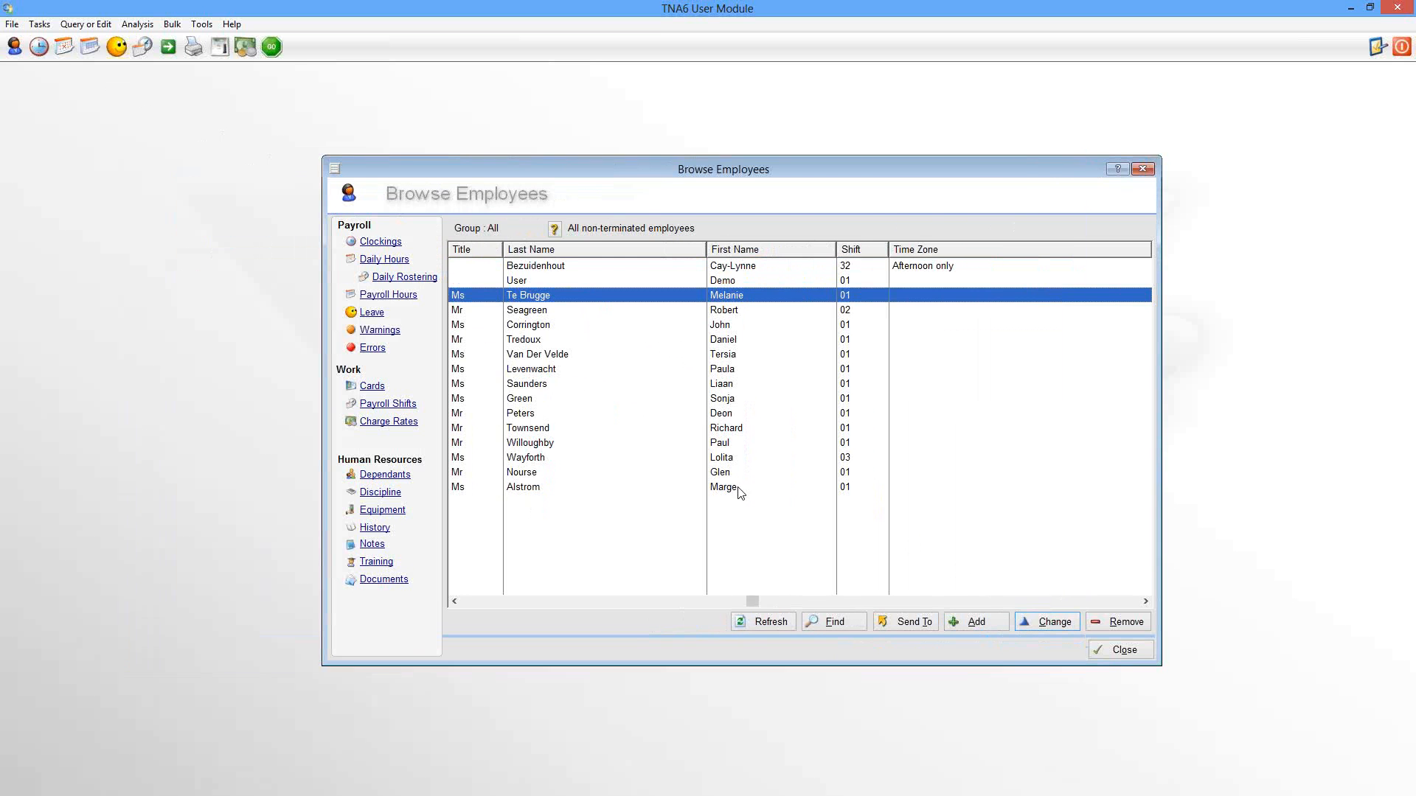
pyautogui.click(38, 48)
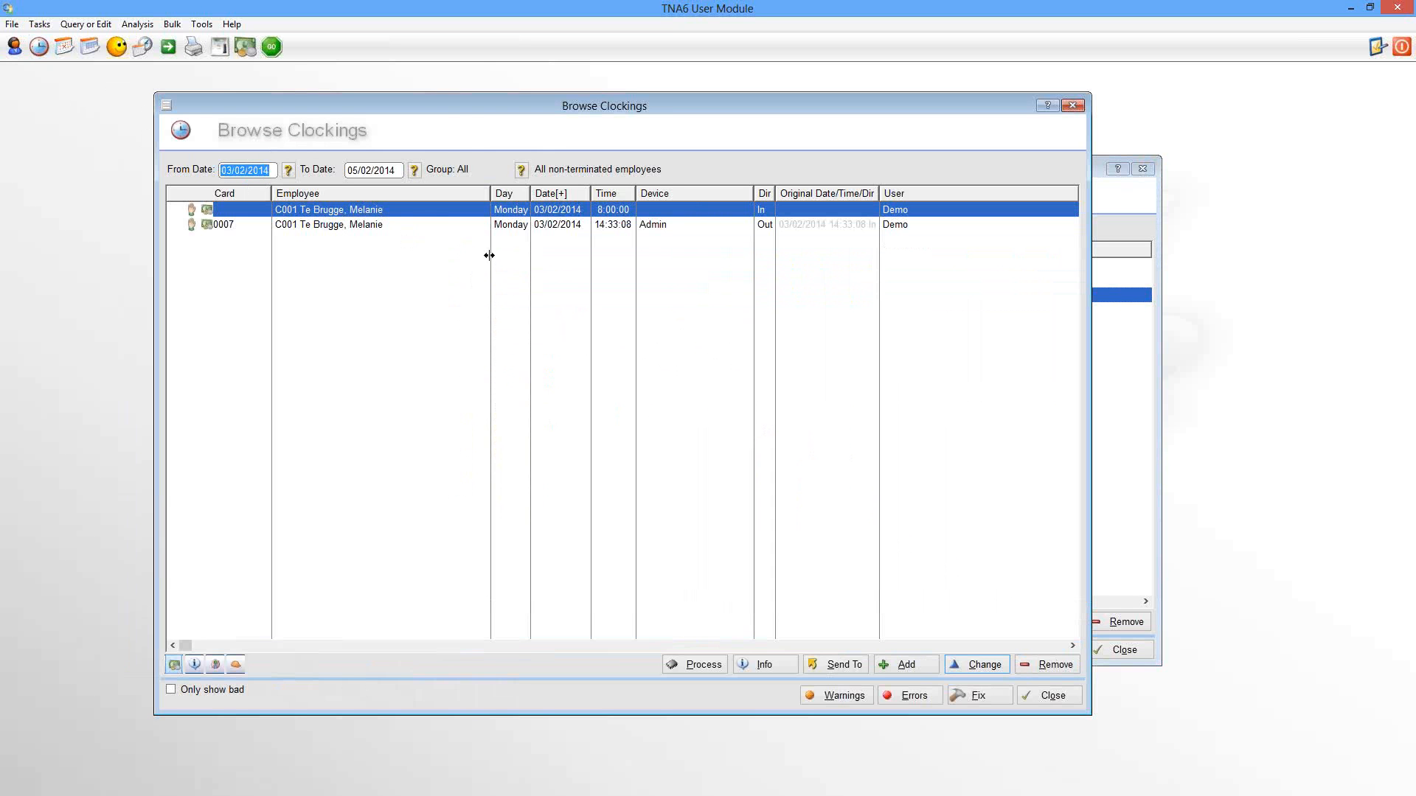
pyautogui.click(548, 227)
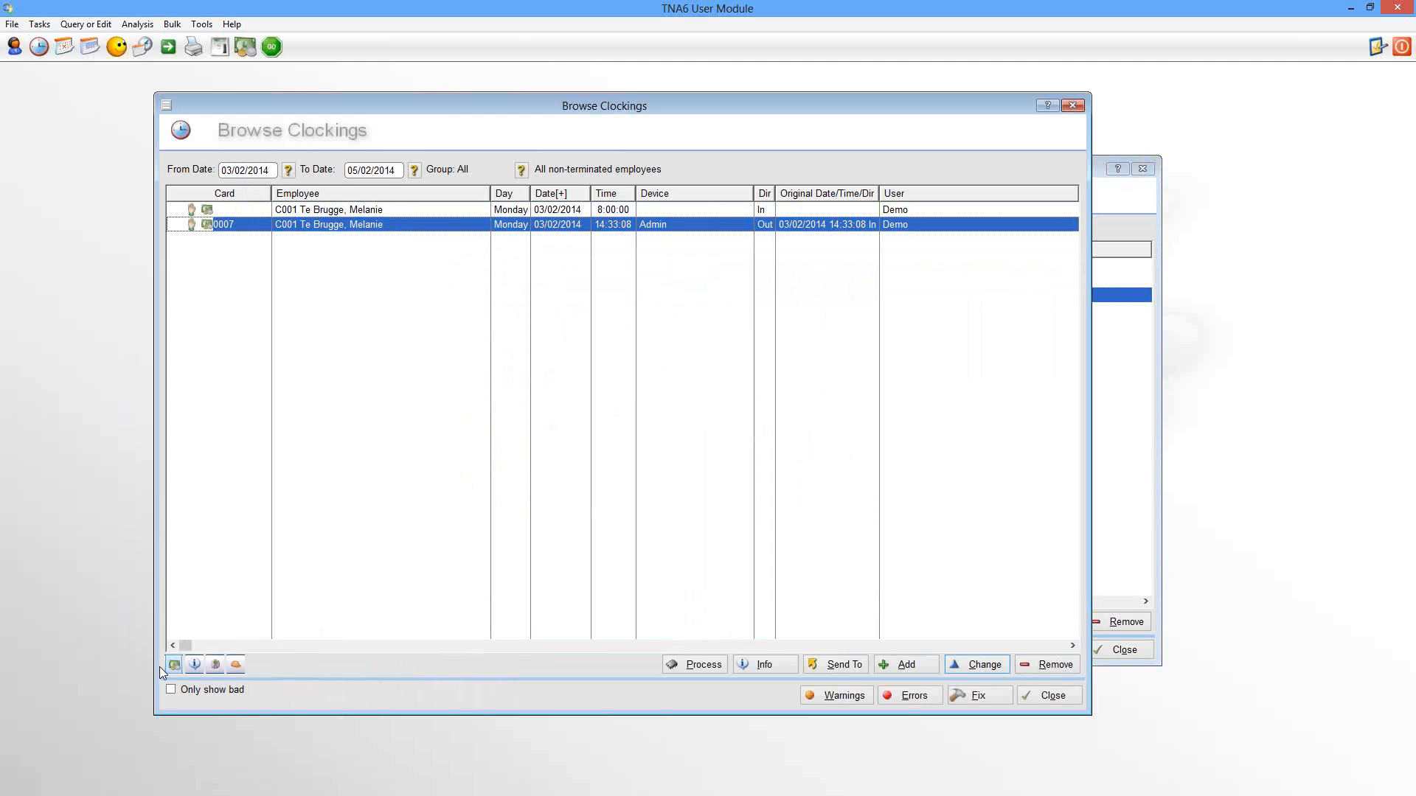
pyautogui.click(1054, 696)
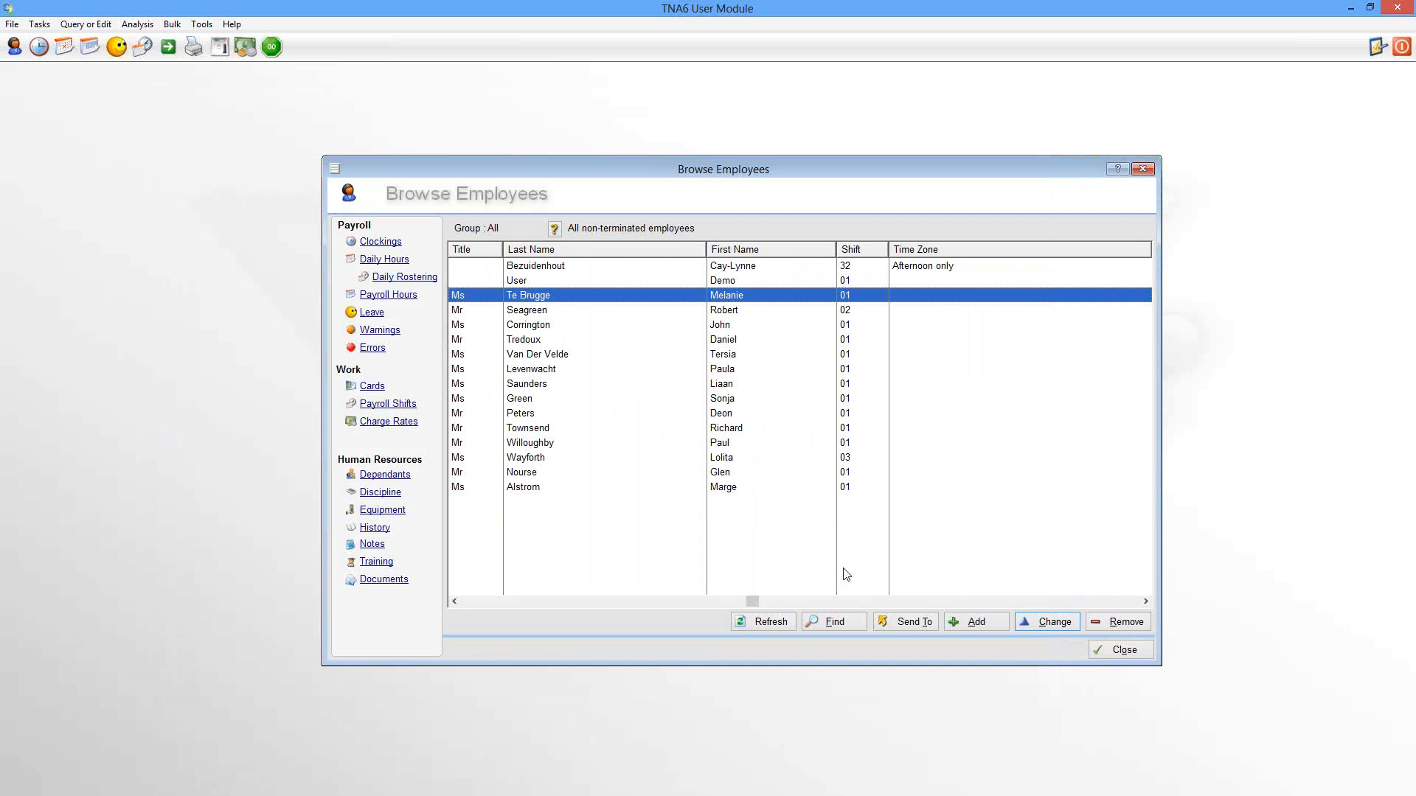
# - Switch the first clocking type filter off and on in the selected employee's clockings, and close the clockings and employee list
pyautogui.click(375, 242)
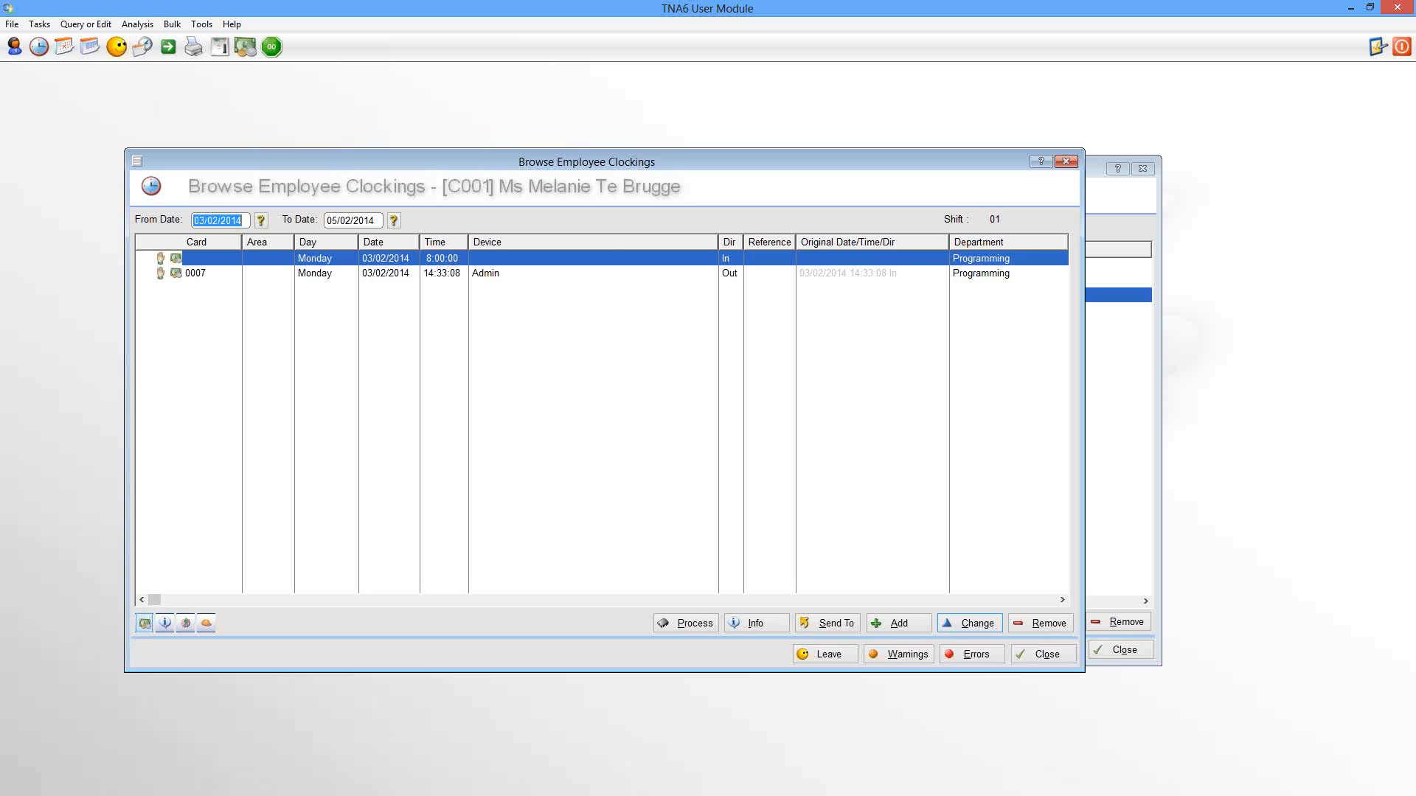
pyautogui.click(144, 623)
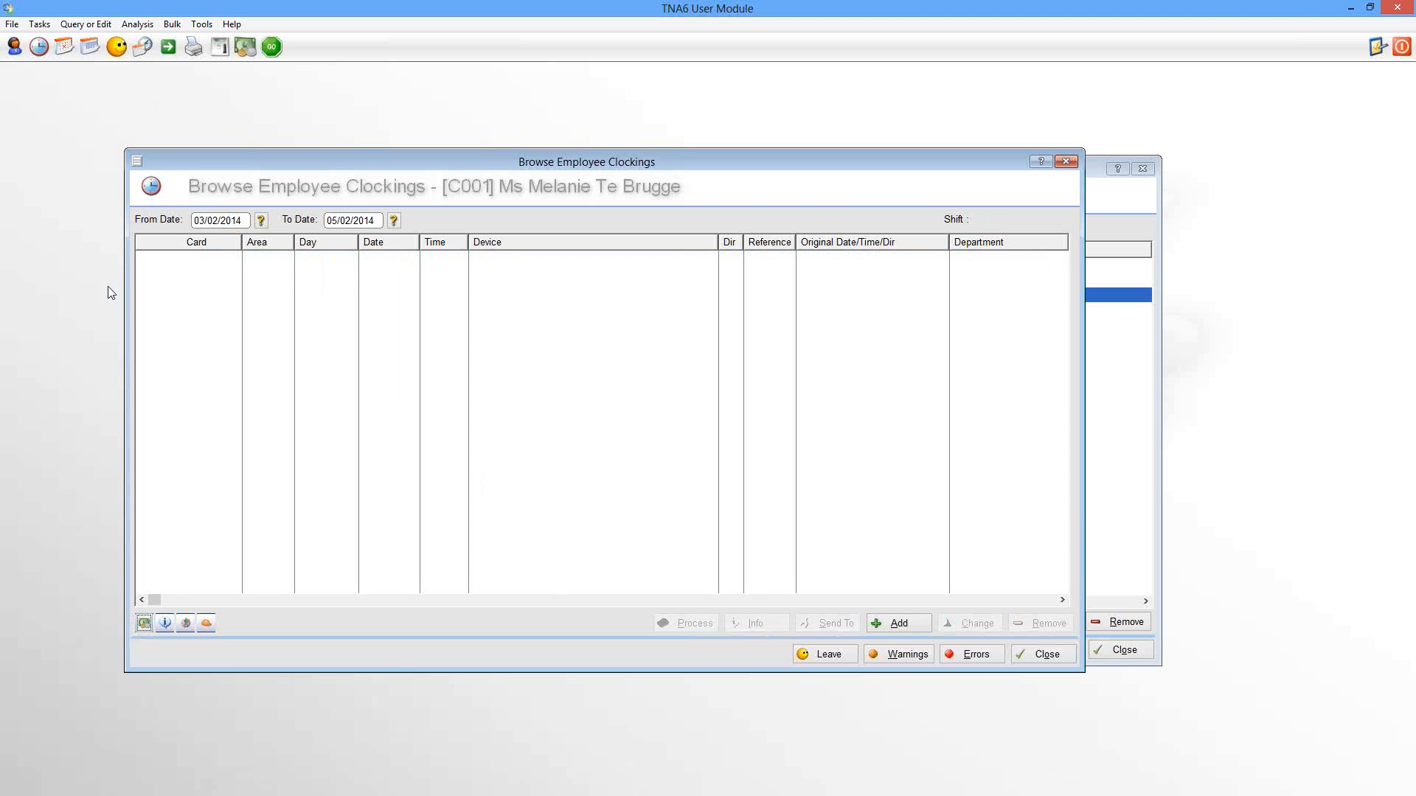
pyautogui.click(144, 624)
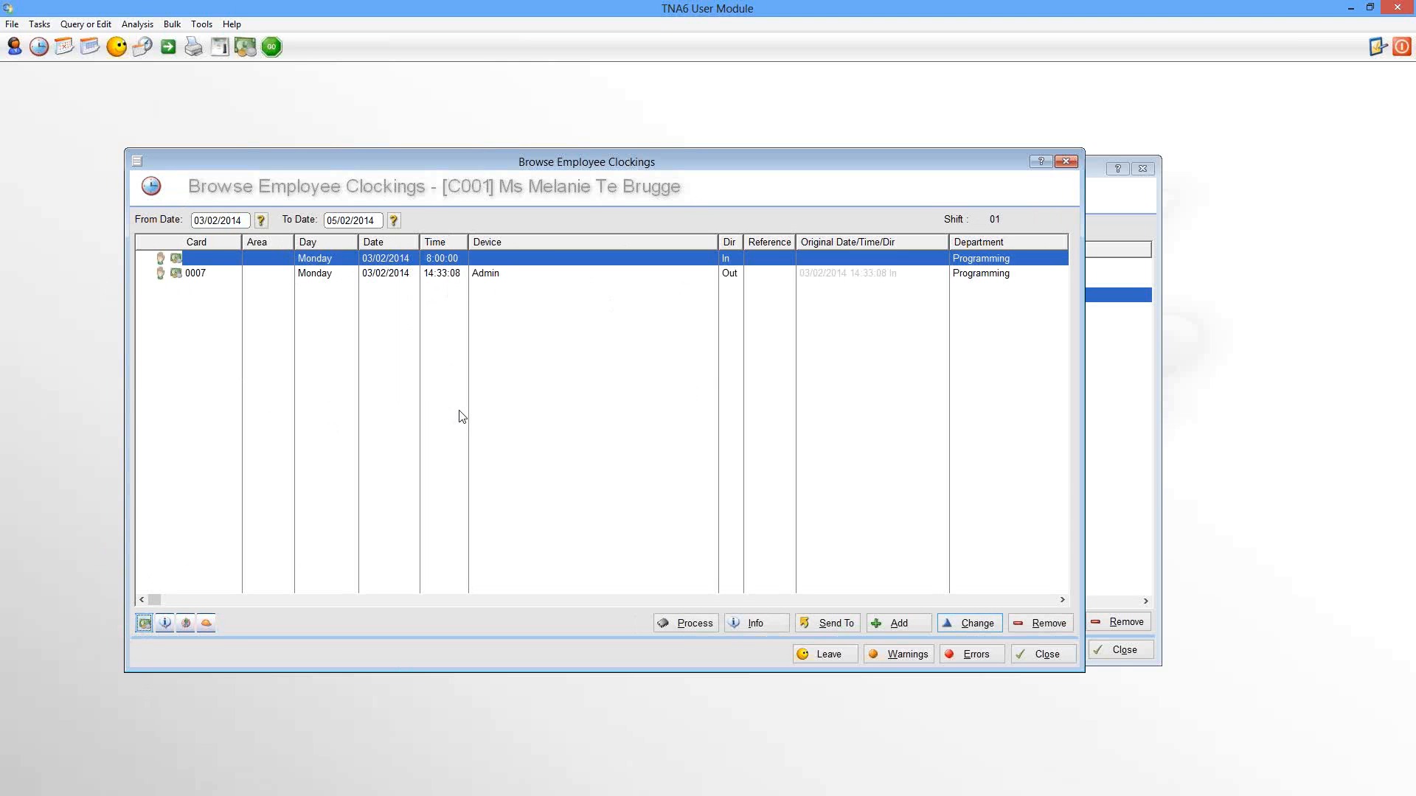
pyautogui.click(1047, 655)
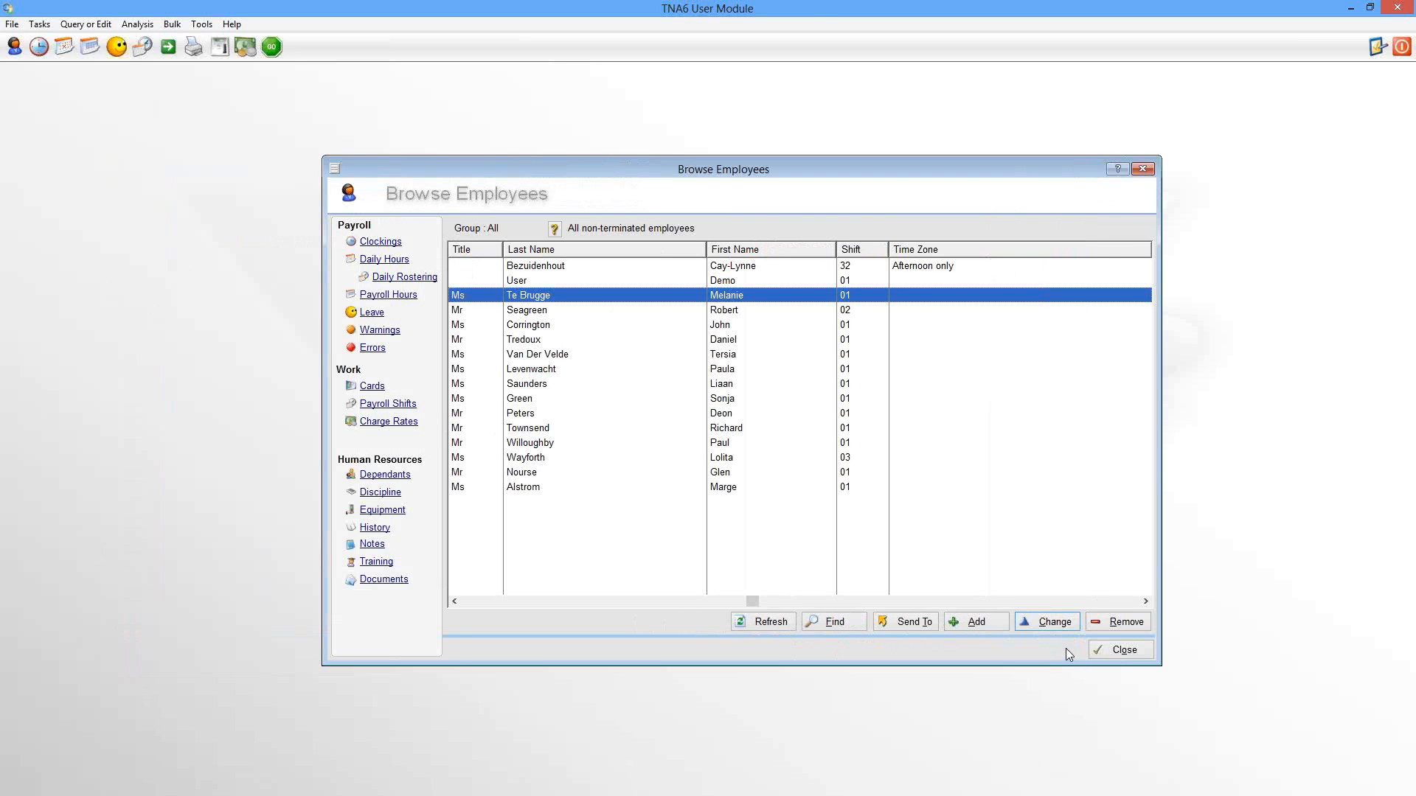
pyautogui.click(1124, 653)
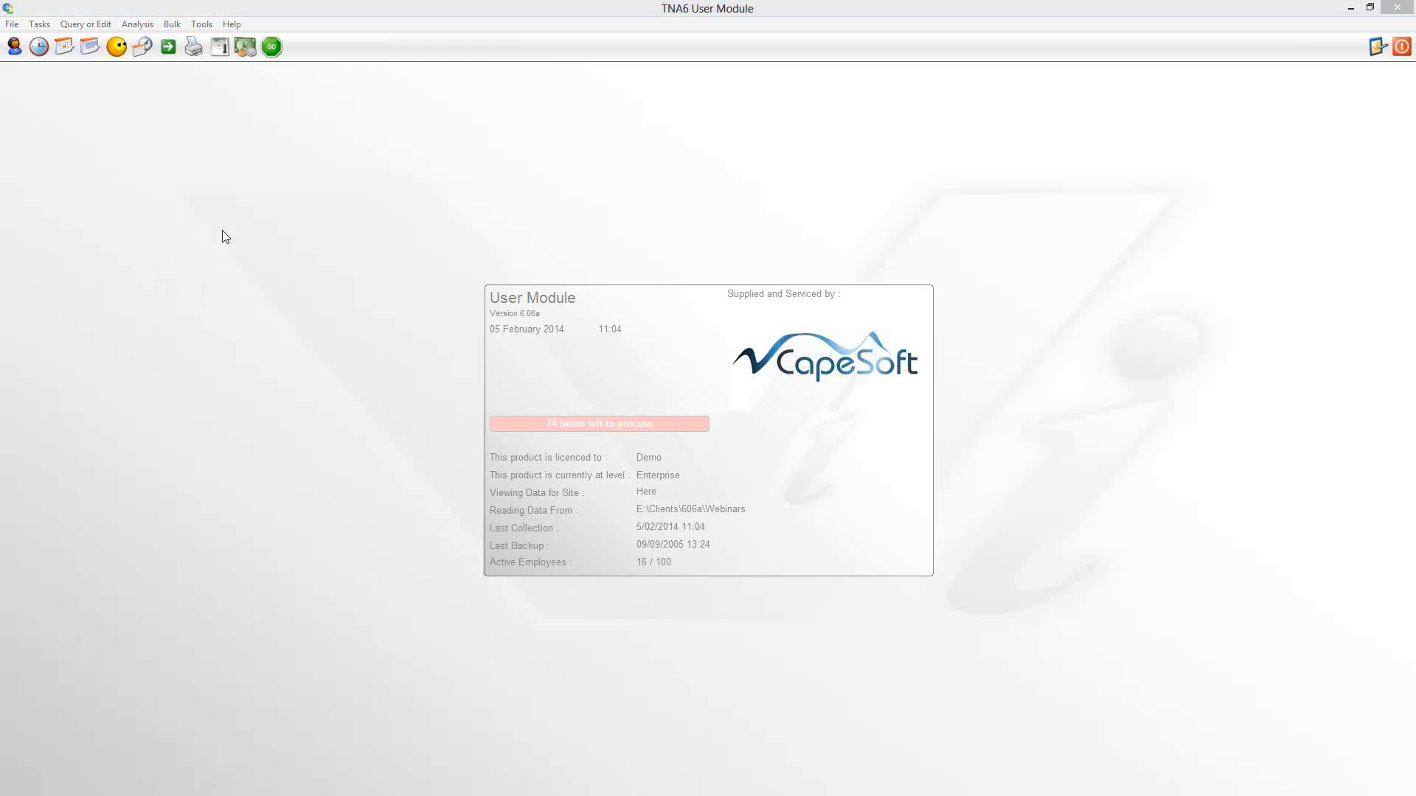
# - Reopen the employee list and examine Wednesday's clocking of the third listed employee, closing the clockings again
pyautogui.click(14, 47)
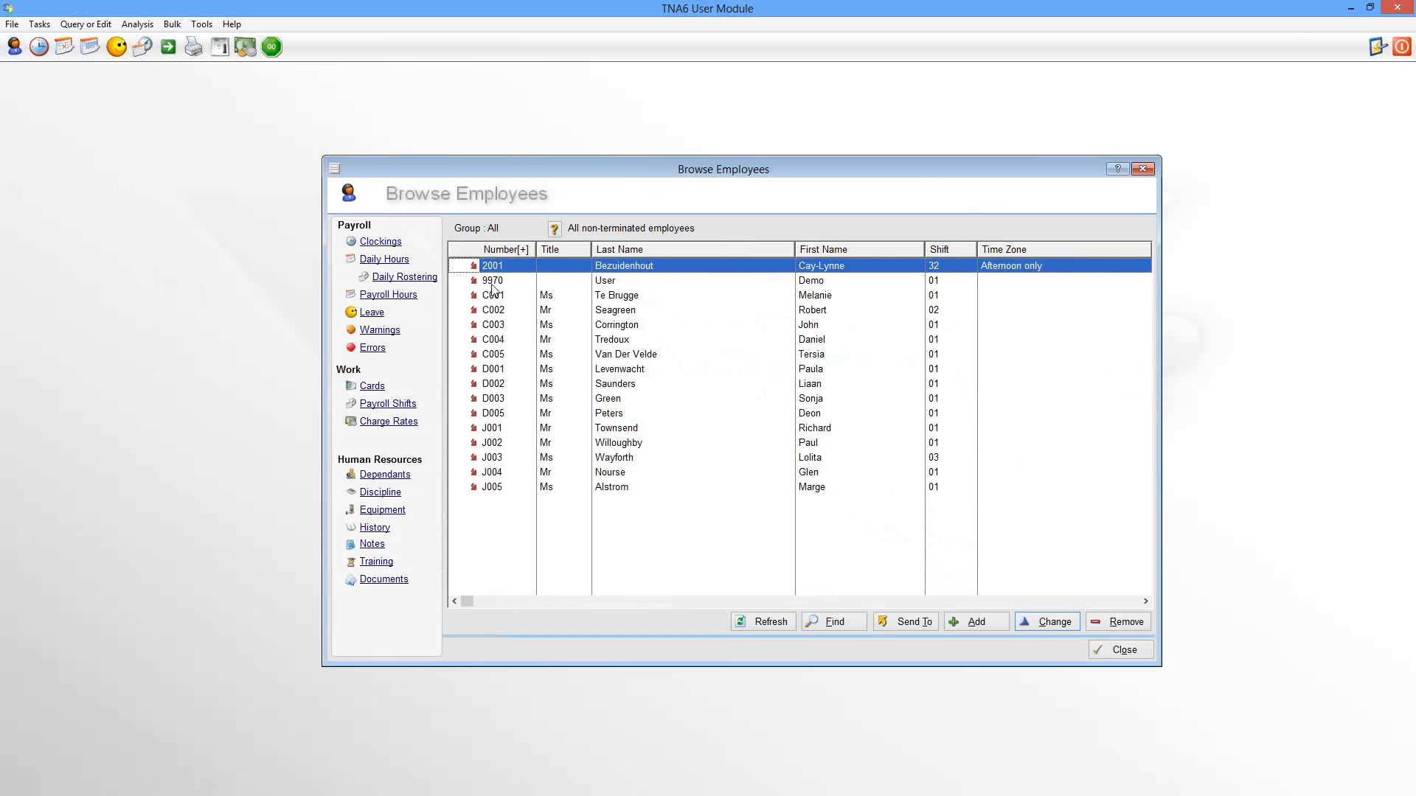
pyautogui.click(641, 298)
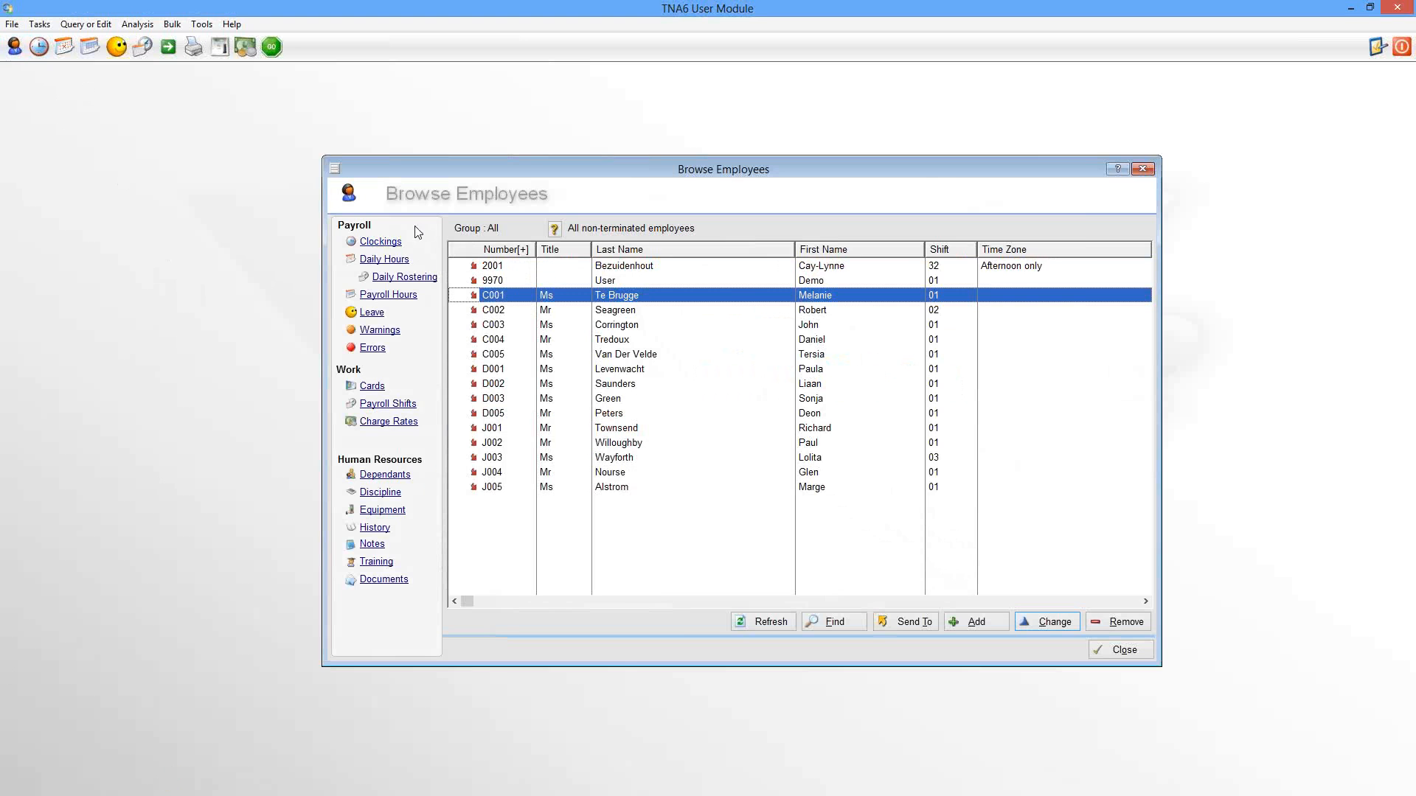
pyautogui.click(378, 244)
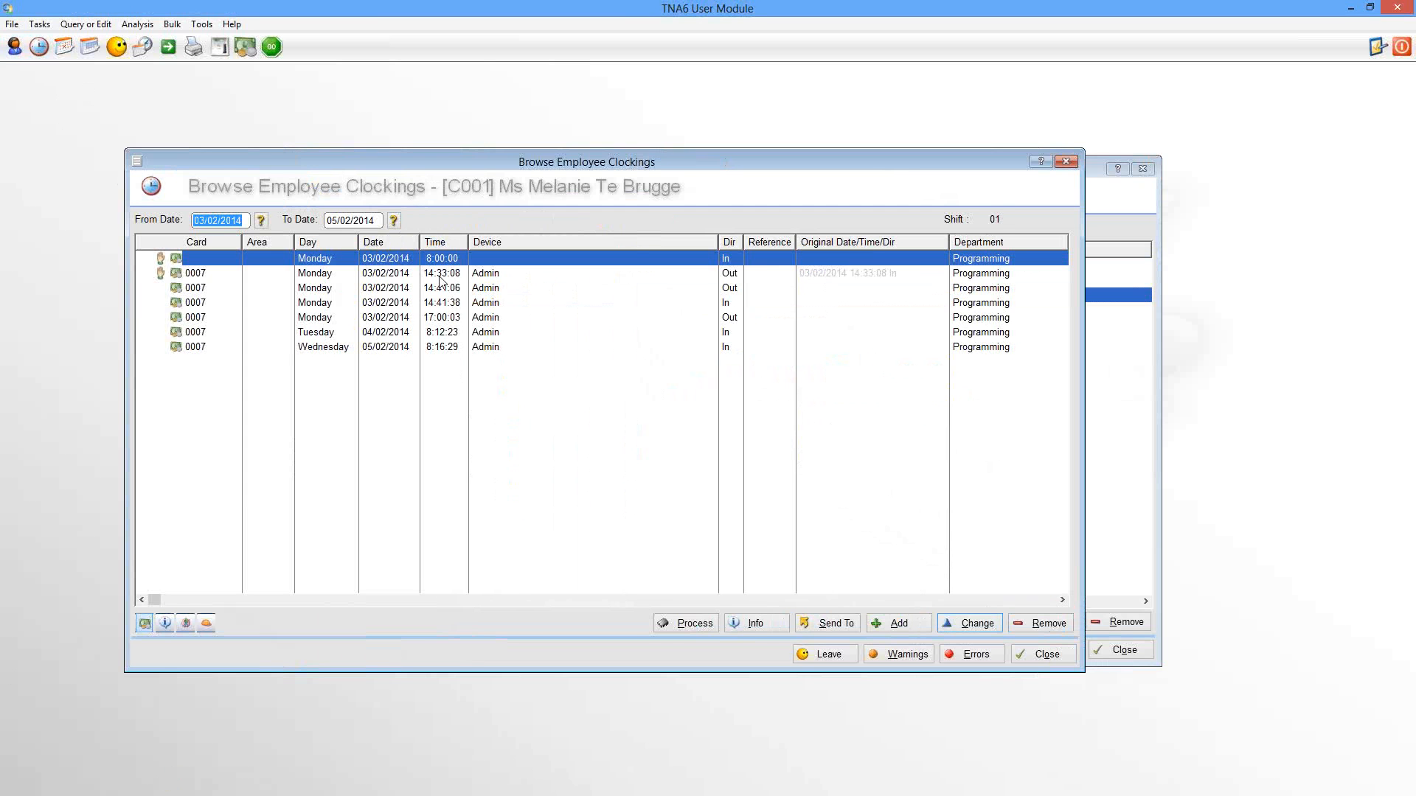
pyautogui.click(383, 352)
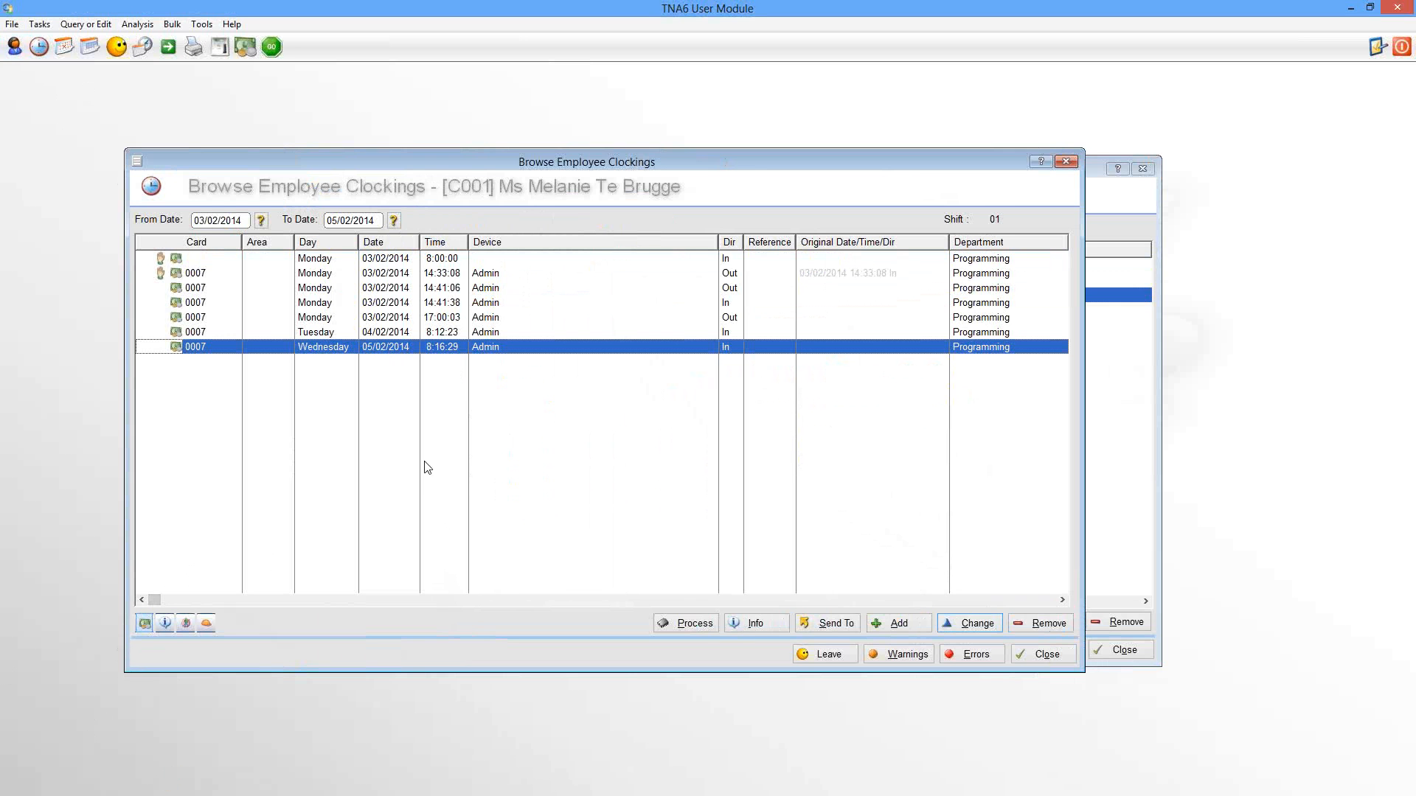
pyautogui.click(1042, 659)
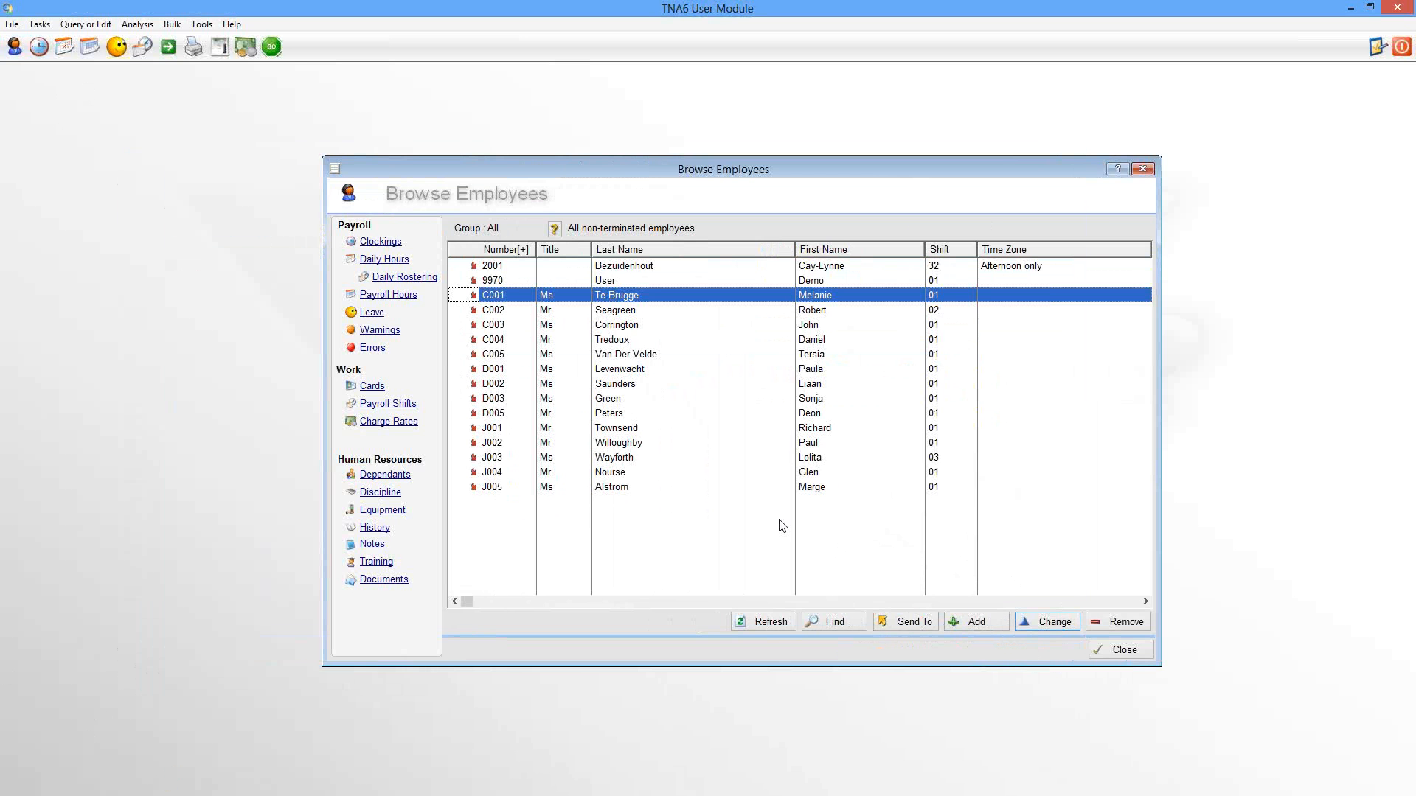
# - Open the same employee's daily hours and set the start of the date range to 03/06/2013
pyautogui.click(386, 260)
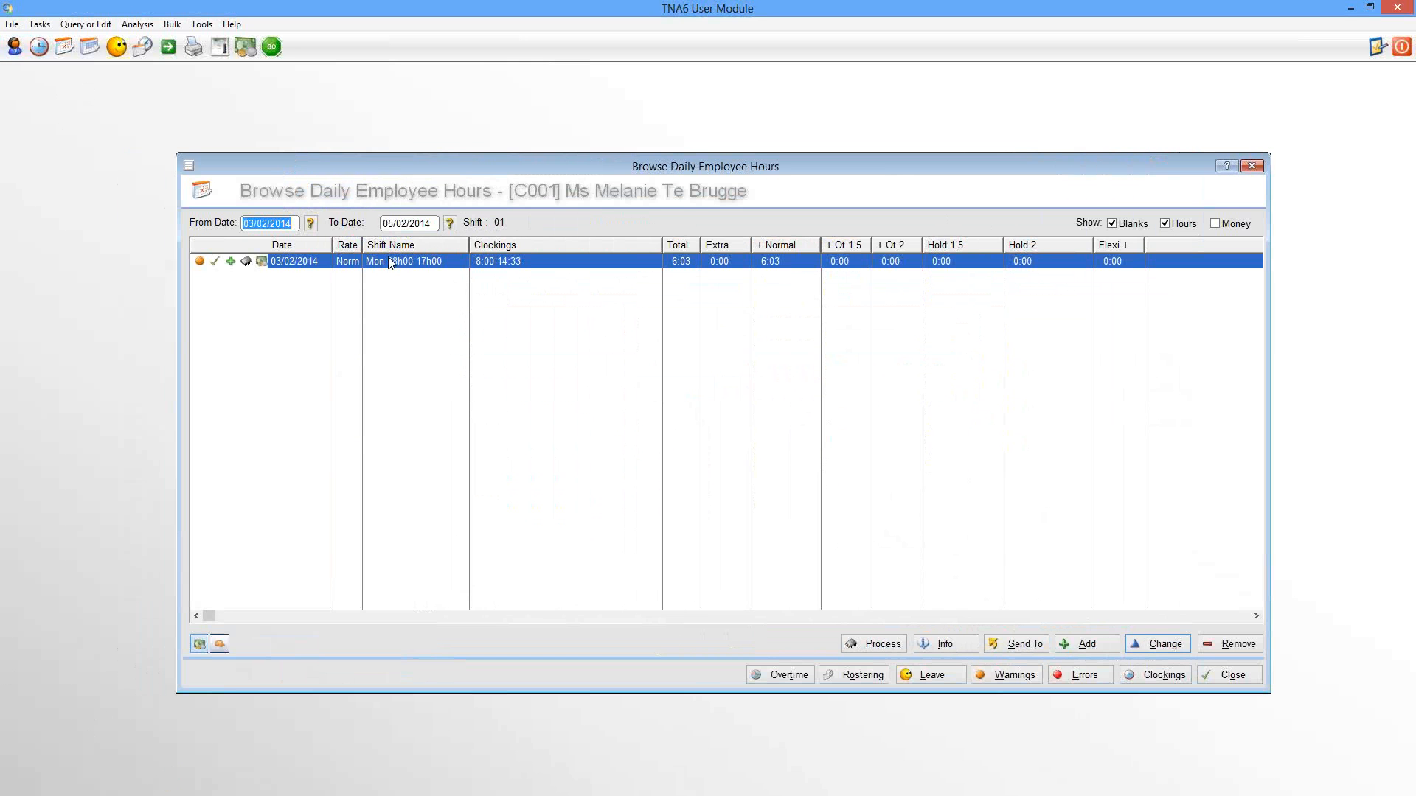
pyautogui.click(310, 224)
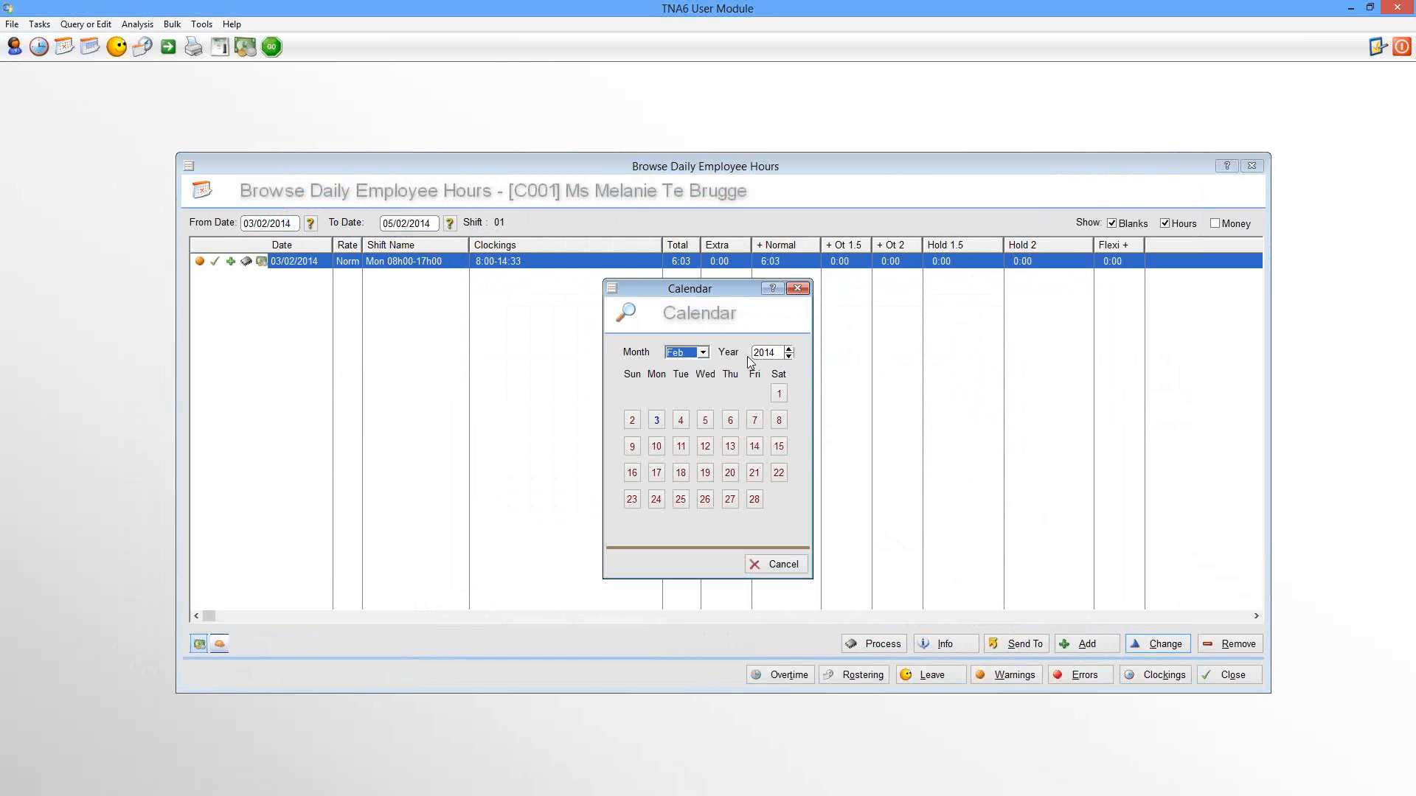
pyautogui.click(678, 356)
pyautogui.click(683, 426)
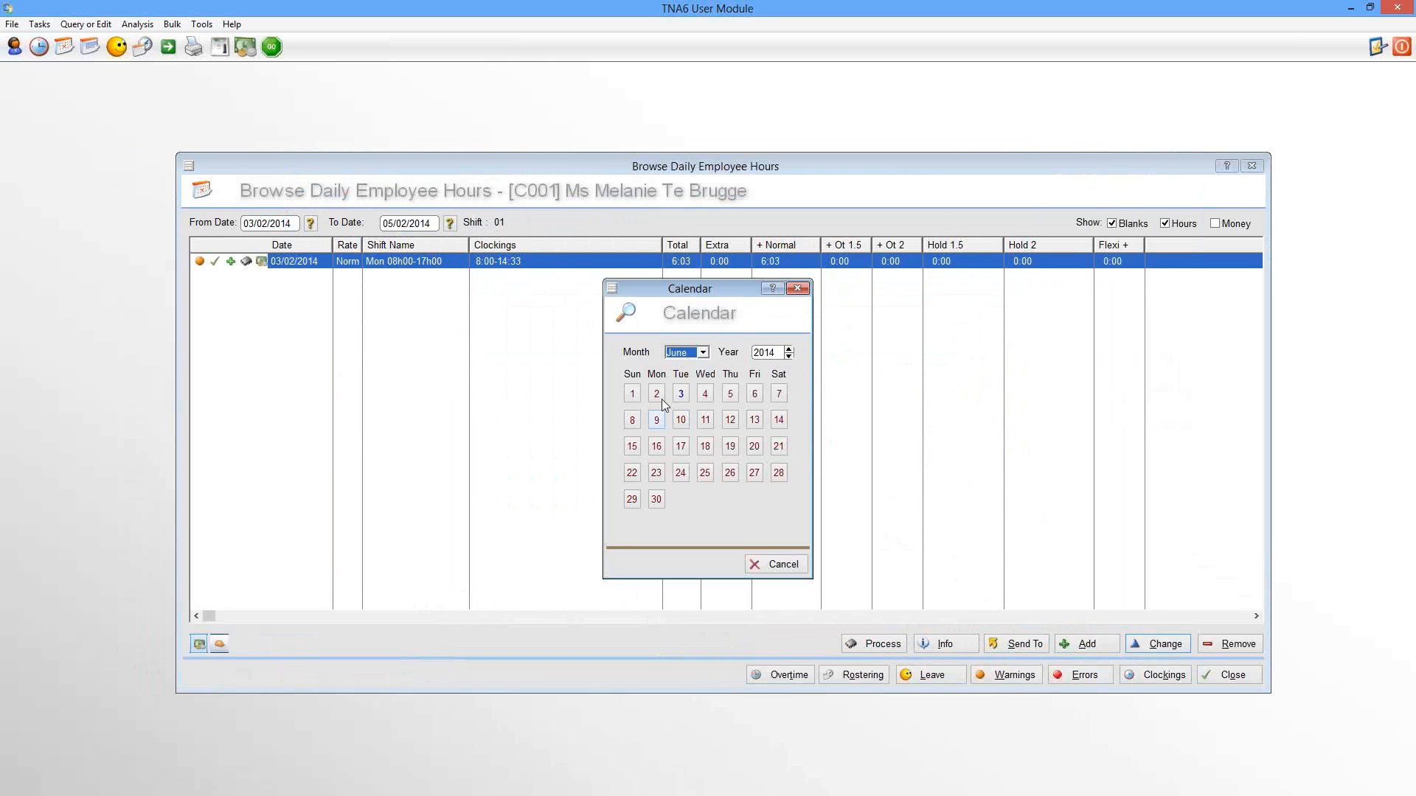
pyautogui.click(790, 356)
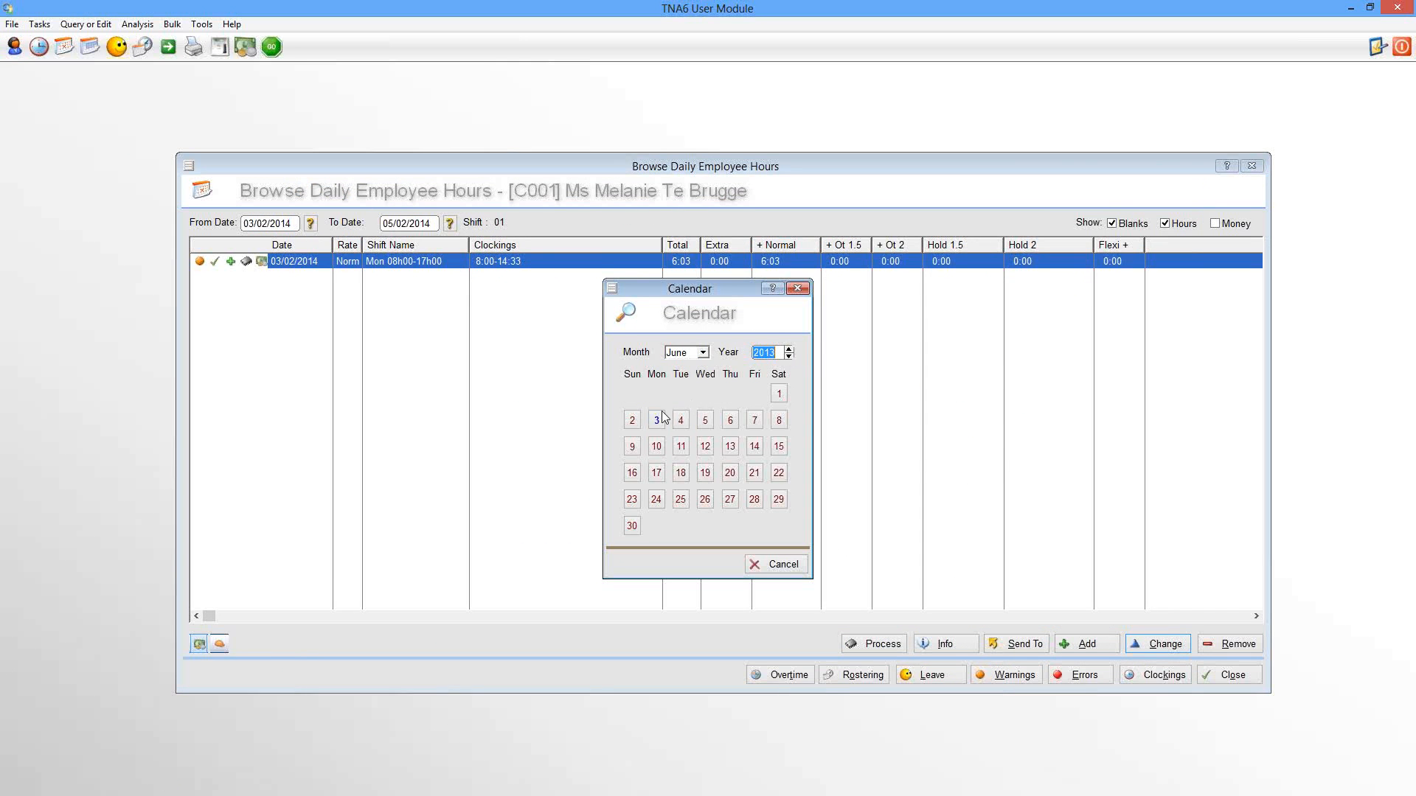
pyautogui.click(656, 420)
# - Set the end date of the daily hours range to 09/06/2013
pyautogui.click(450, 223)
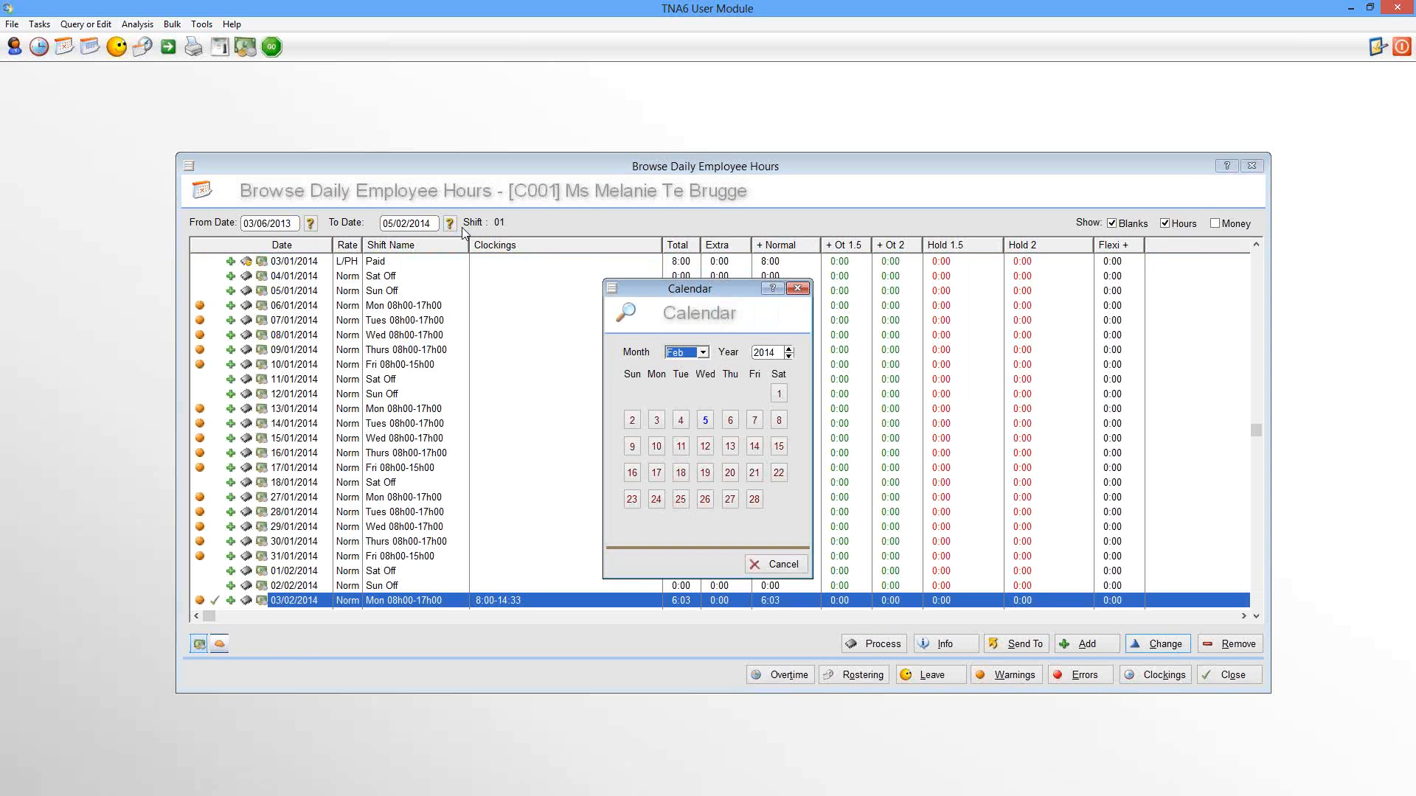
pyautogui.click(678, 356)
pyautogui.click(683, 425)
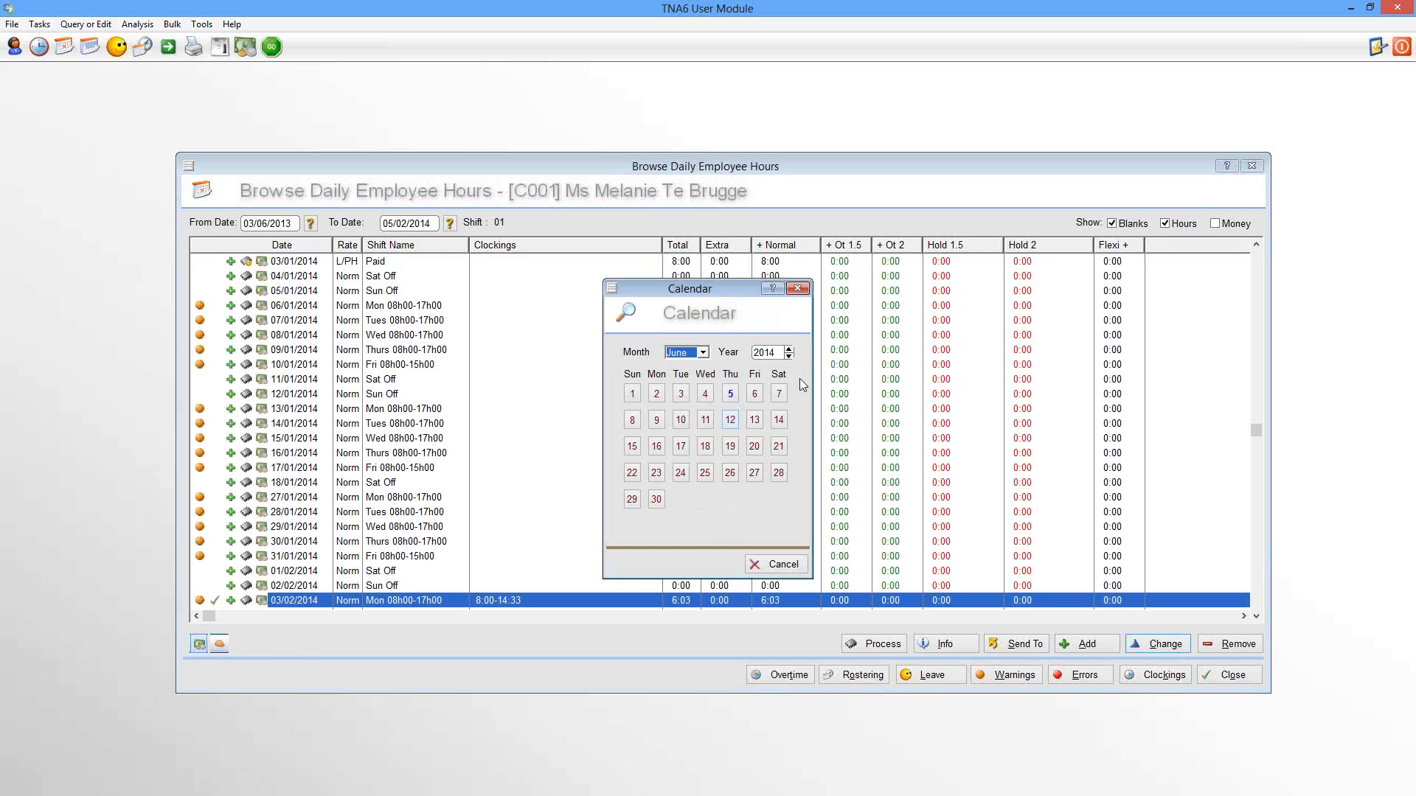
pyautogui.click(789, 356)
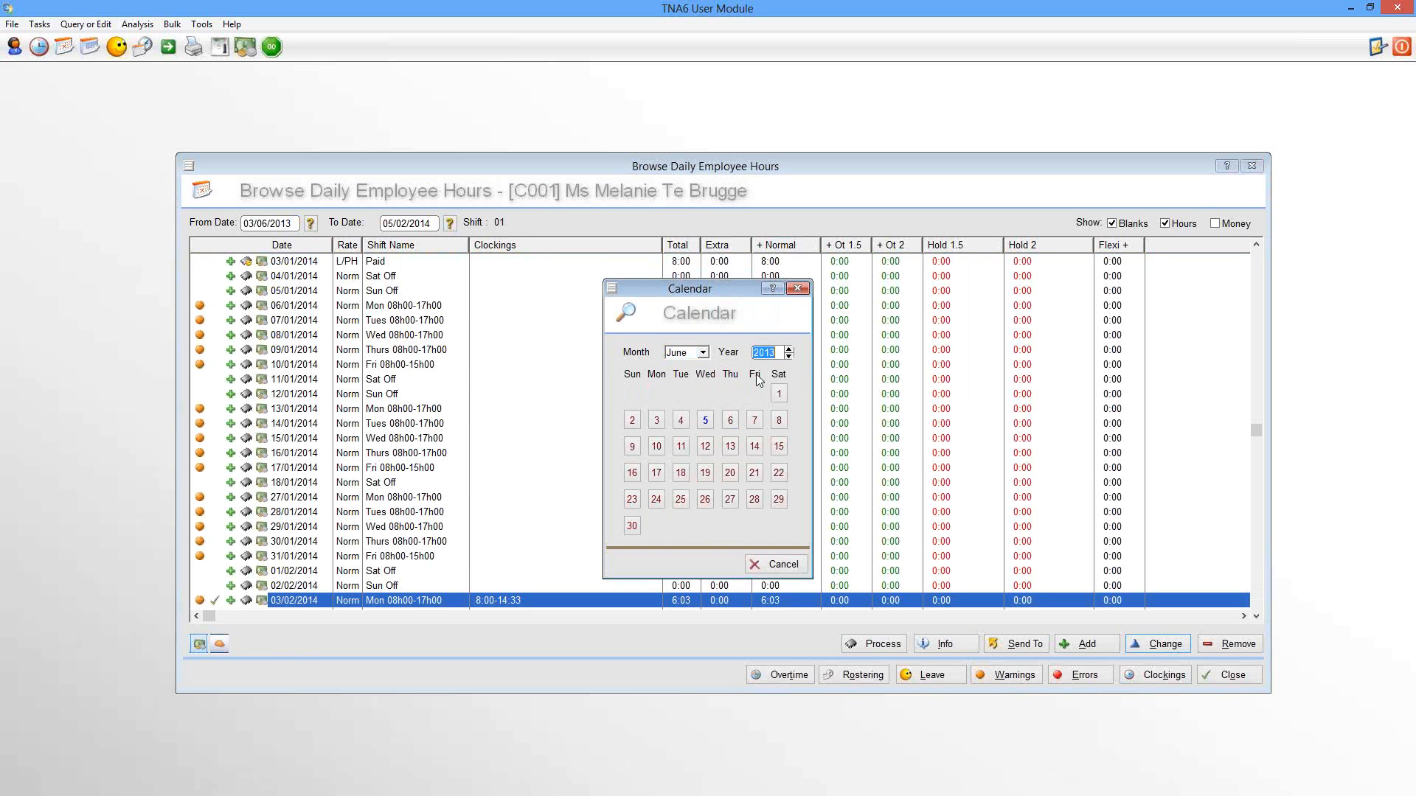
pyautogui.click(633, 447)
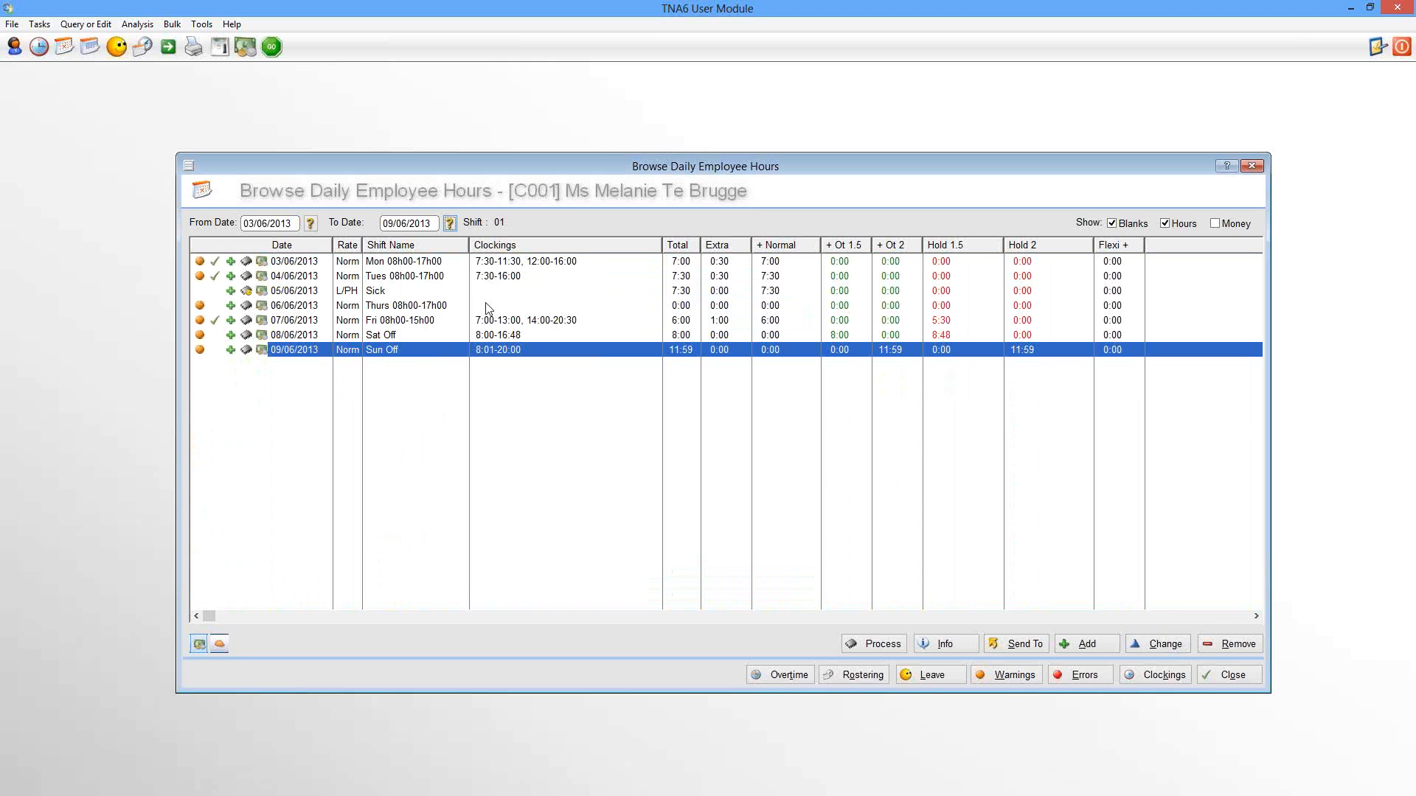
# - Select Thursday 06/06/2013 in the daily hours and start a new public holiday entry dated 06/06/2013
pyautogui.click(423, 309)
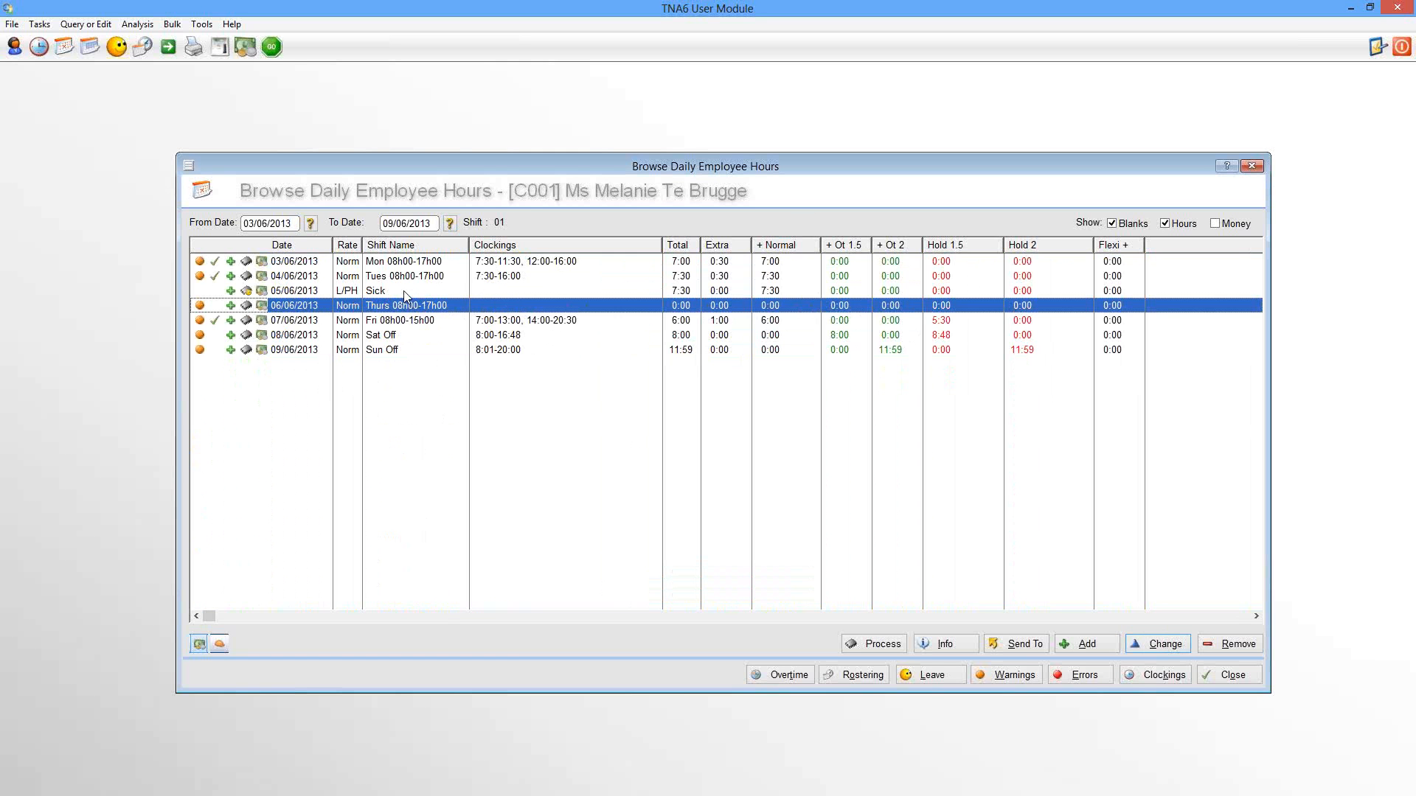
pyautogui.click(91, 28)
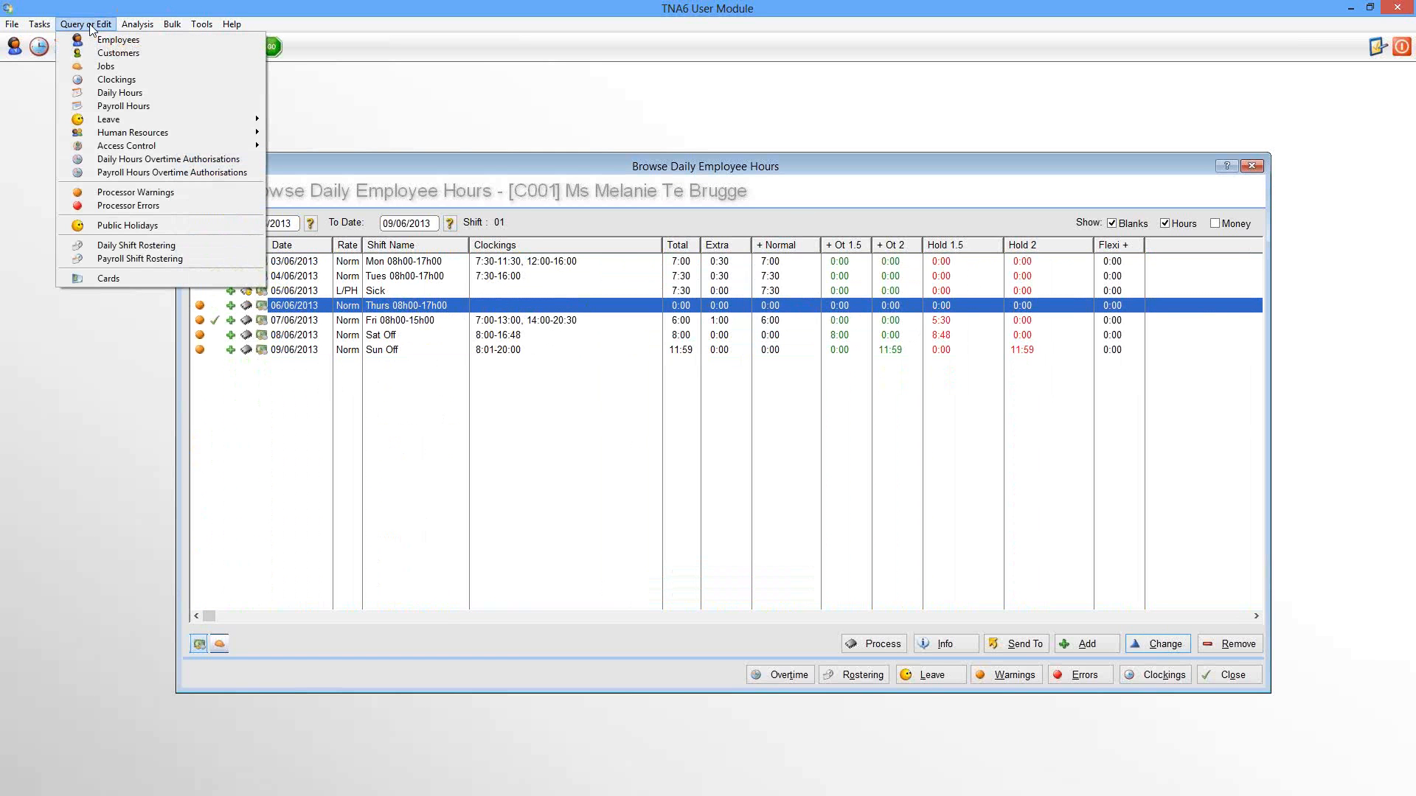
pyautogui.click(127, 224)
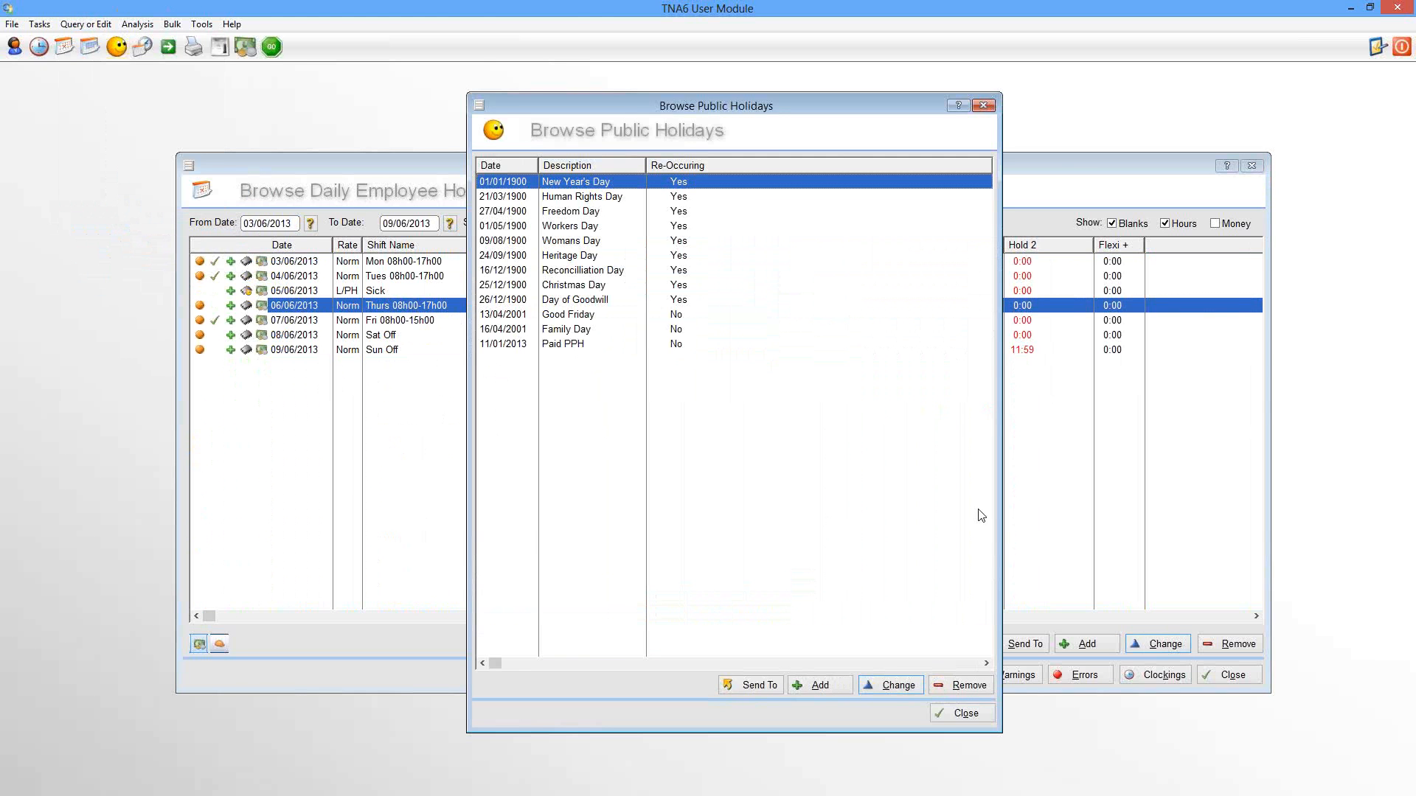
pyautogui.click(821, 685)
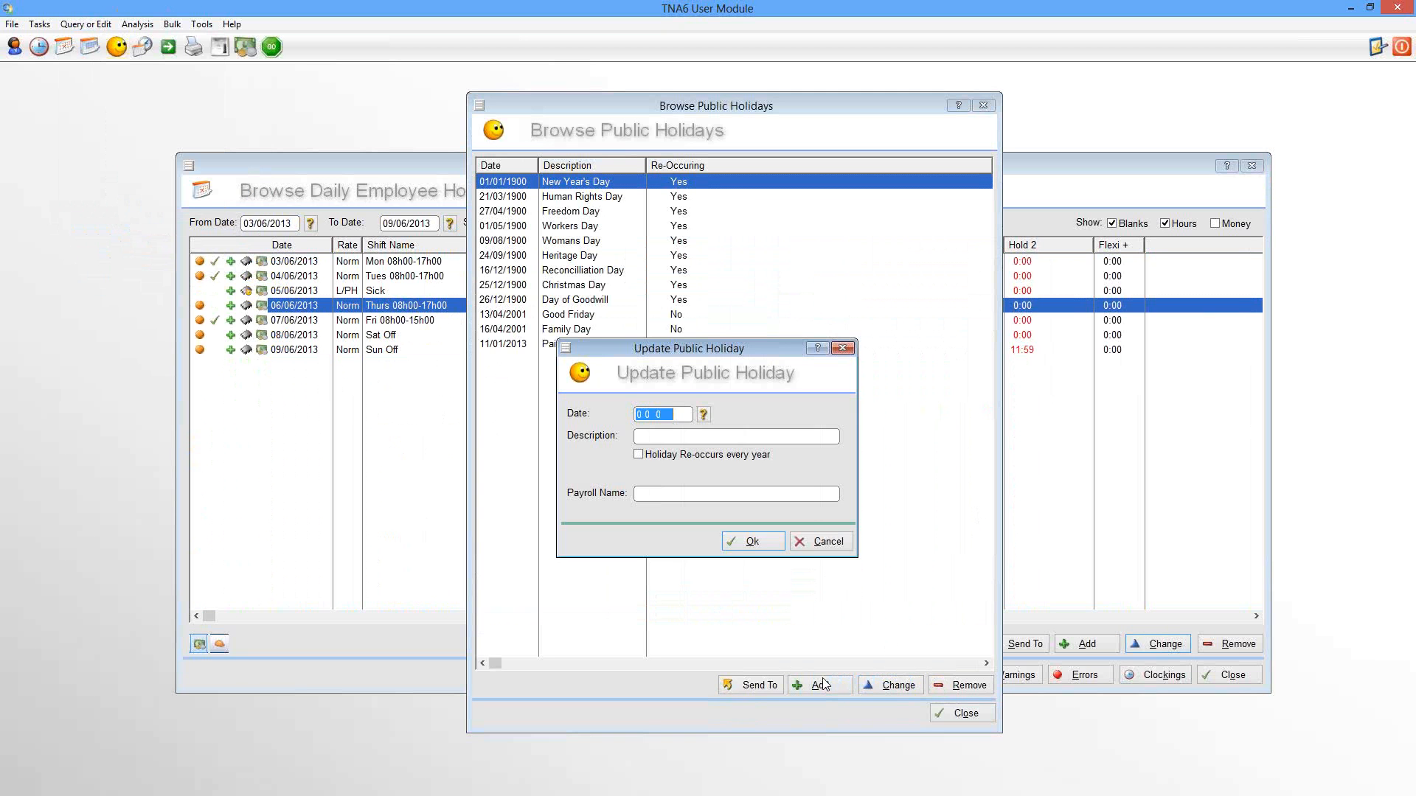
pyautogui.click(705, 415)
pyautogui.click(680, 354)
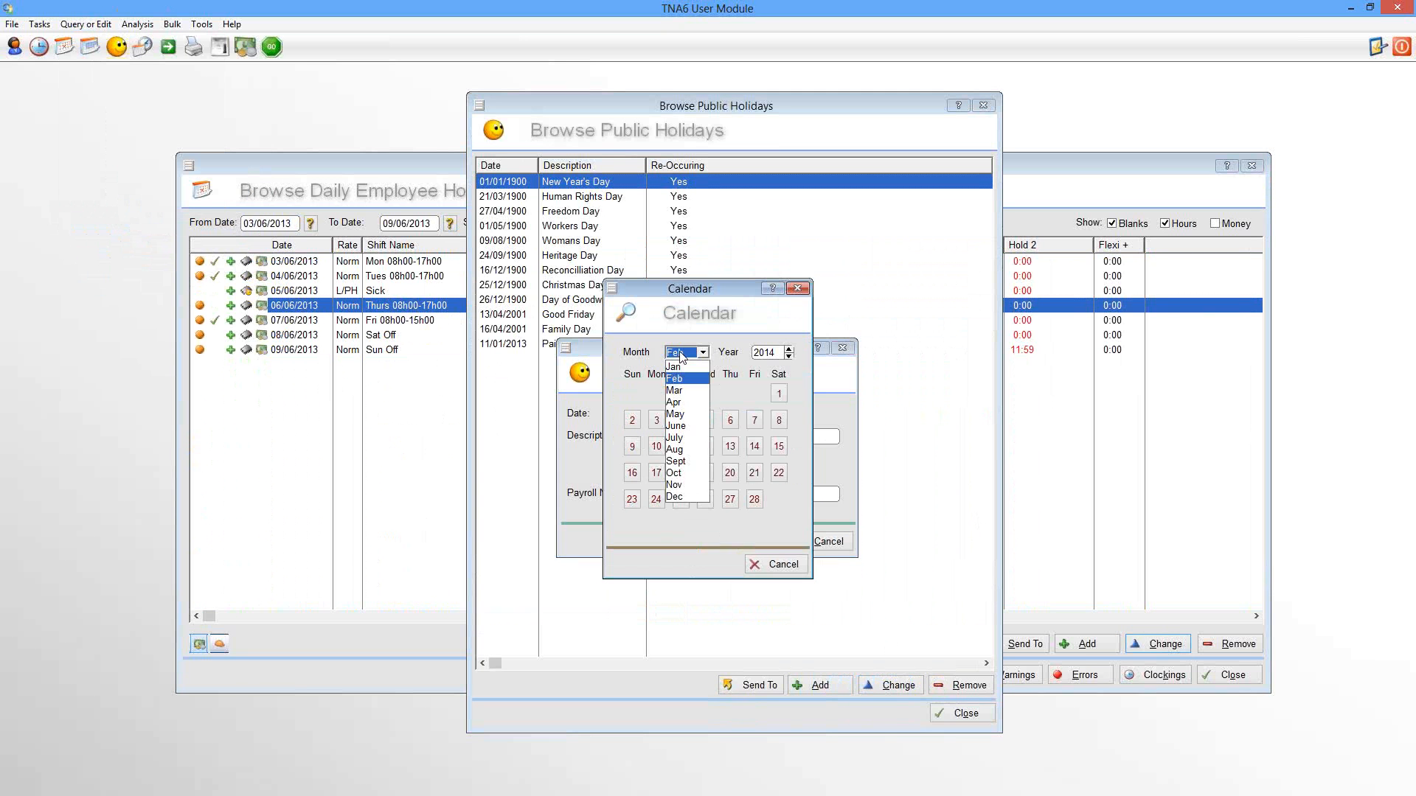
pyautogui.click(690, 425)
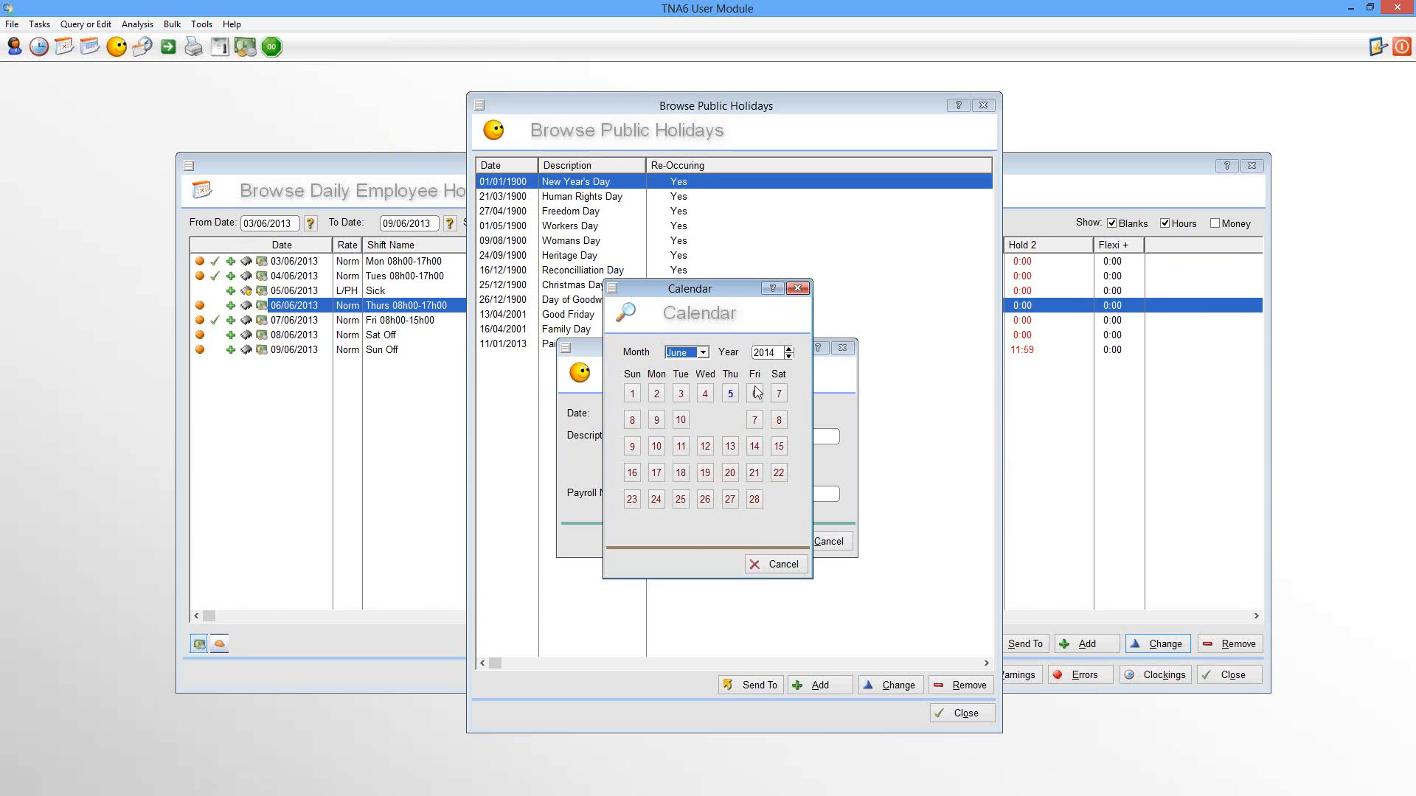
pyautogui.click(789, 357)
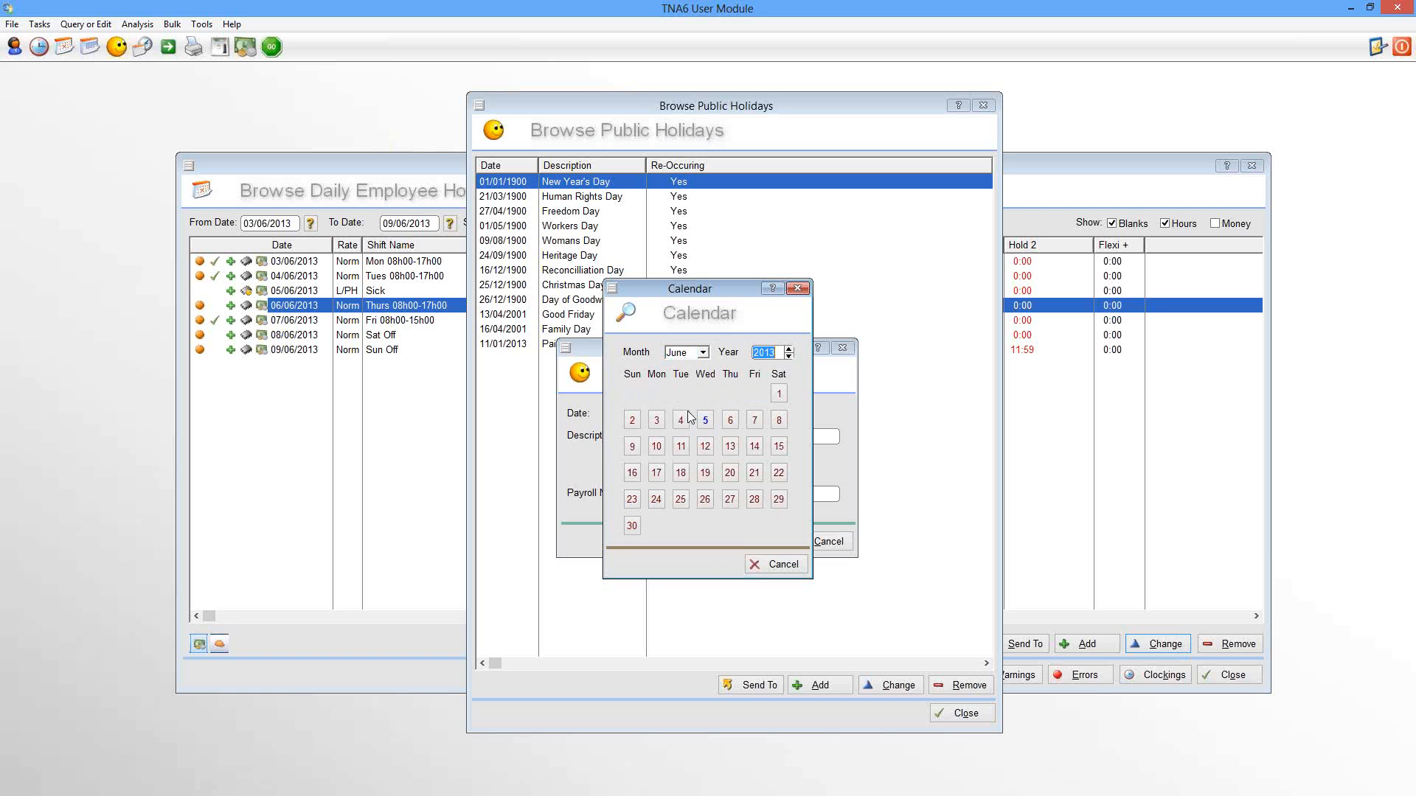
pyautogui.click(730, 421)
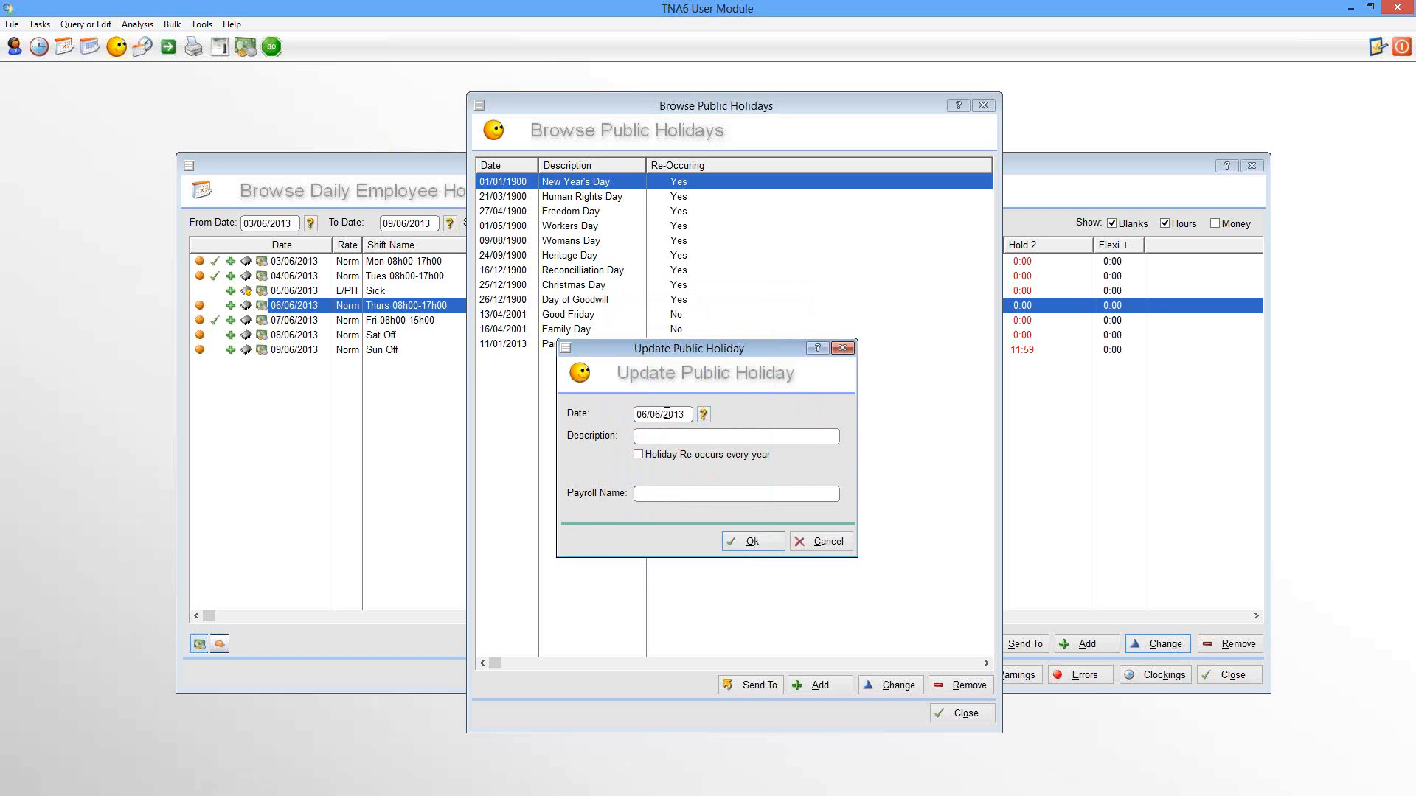
# - Describe the holiday as "Public Holiday", keep it non-recurring and set its date back to 06/06/2013
pyautogui.write('Public Holiday')
pyautogui.click(639, 457)
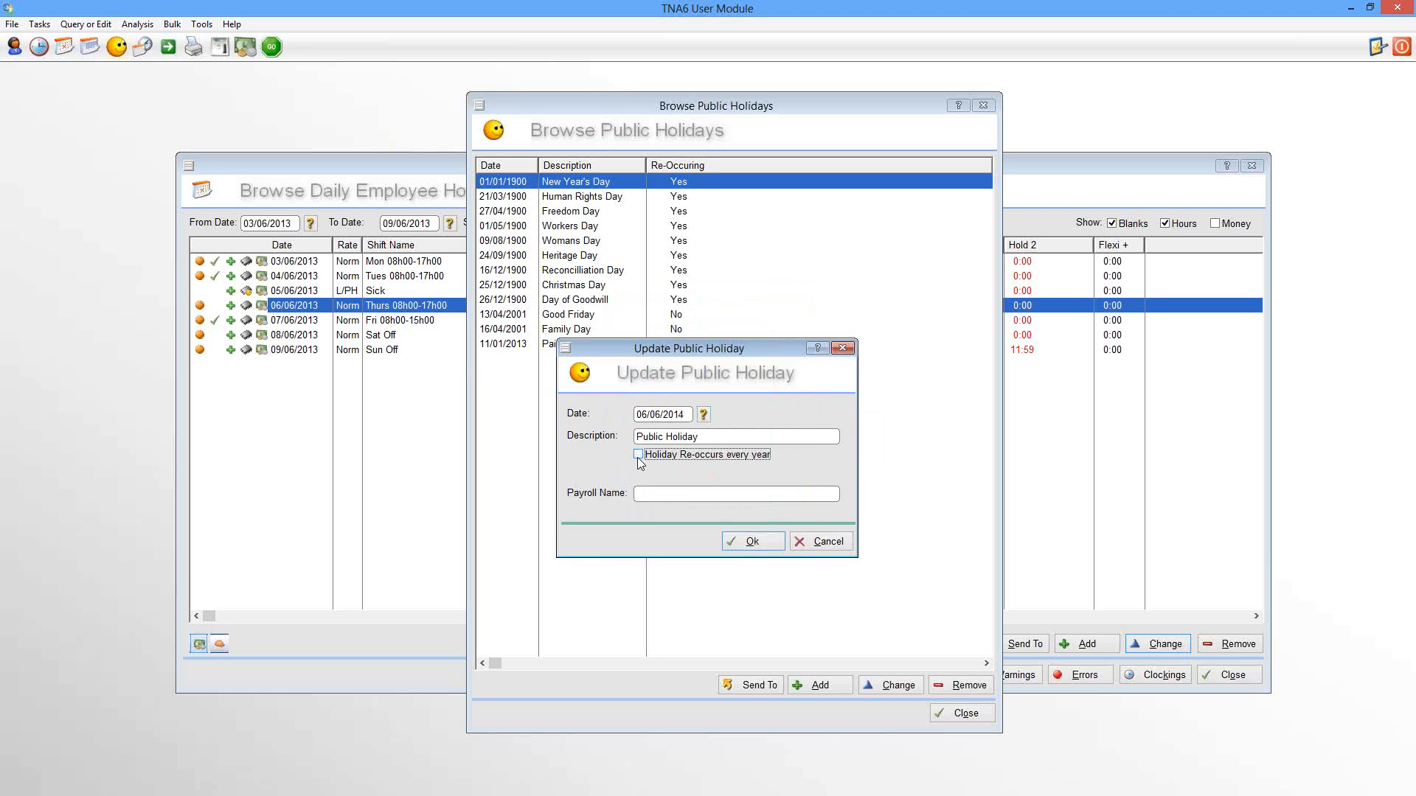
pyautogui.click(703, 414)
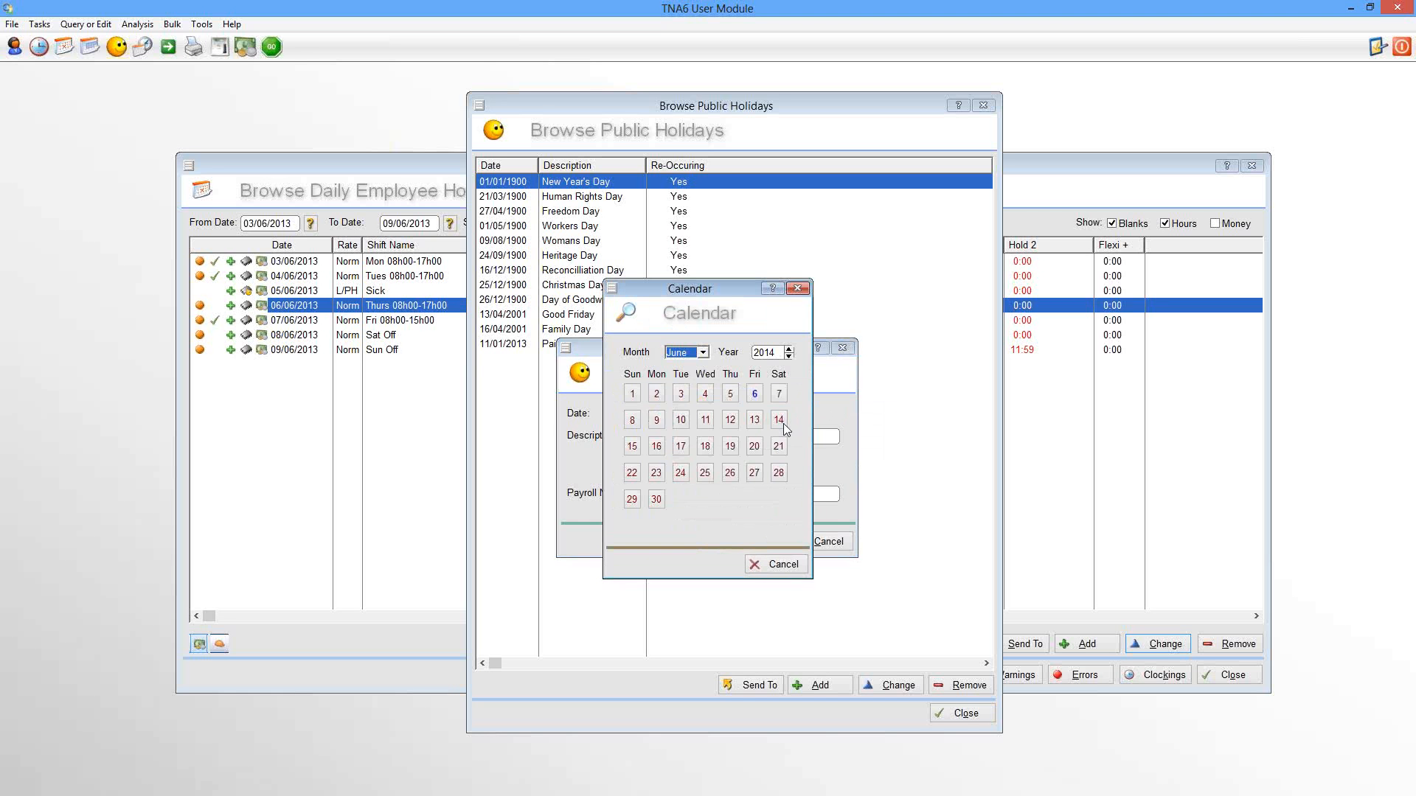
pyautogui.click(788, 356)
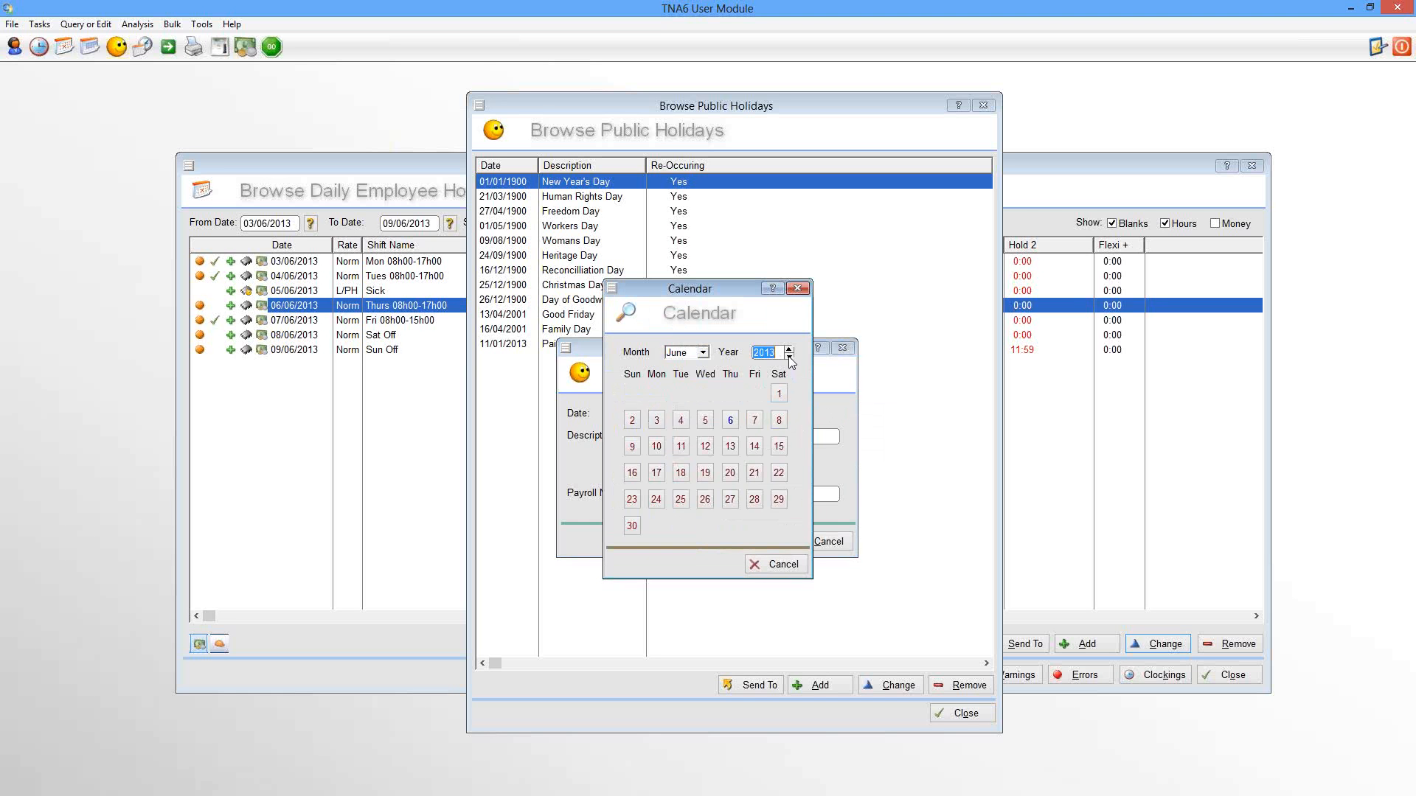
pyautogui.click(728, 425)
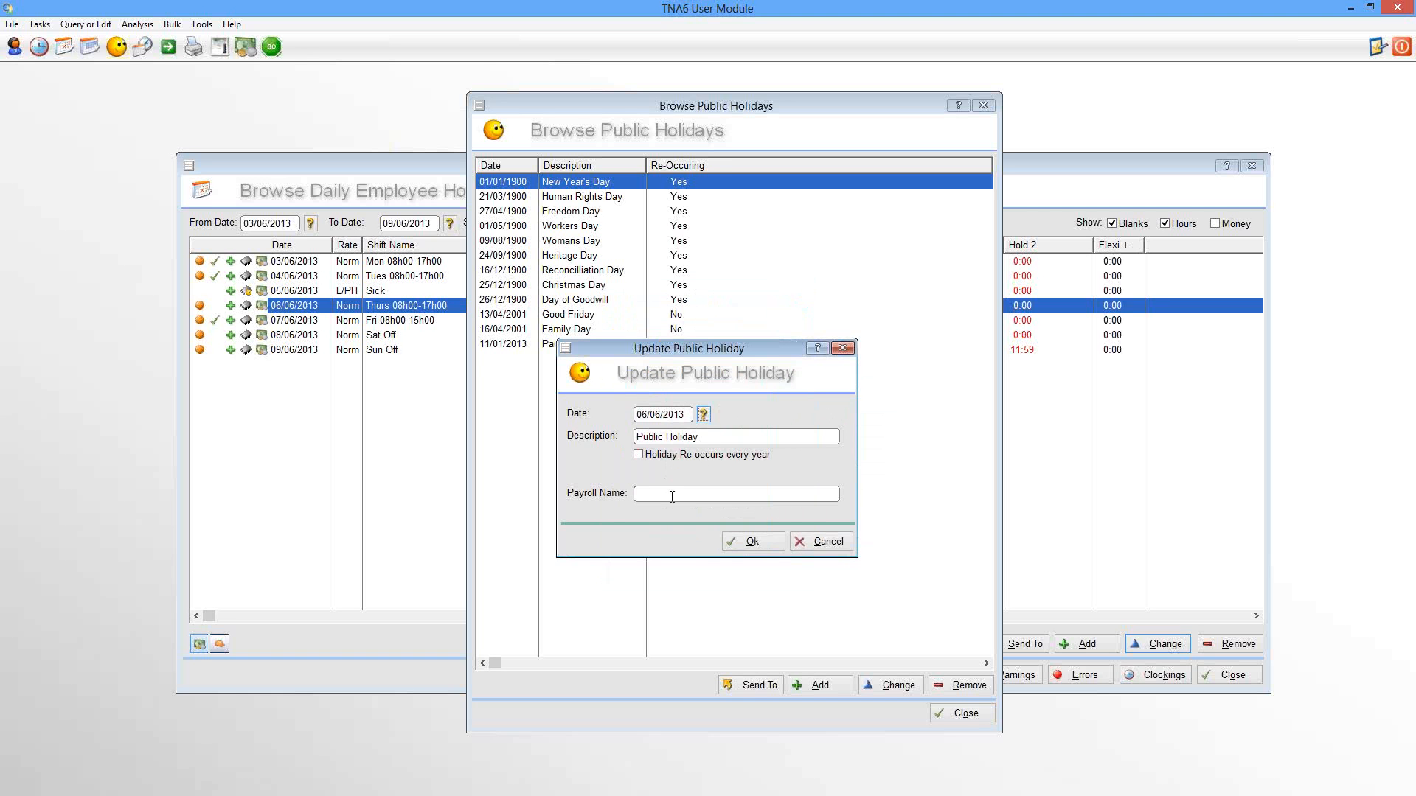
# - Save the public holiday entry and reprocess hours, first in bulk and then for this employee's 06/06/2013 daily hours
pyautogui.click(752, 542)
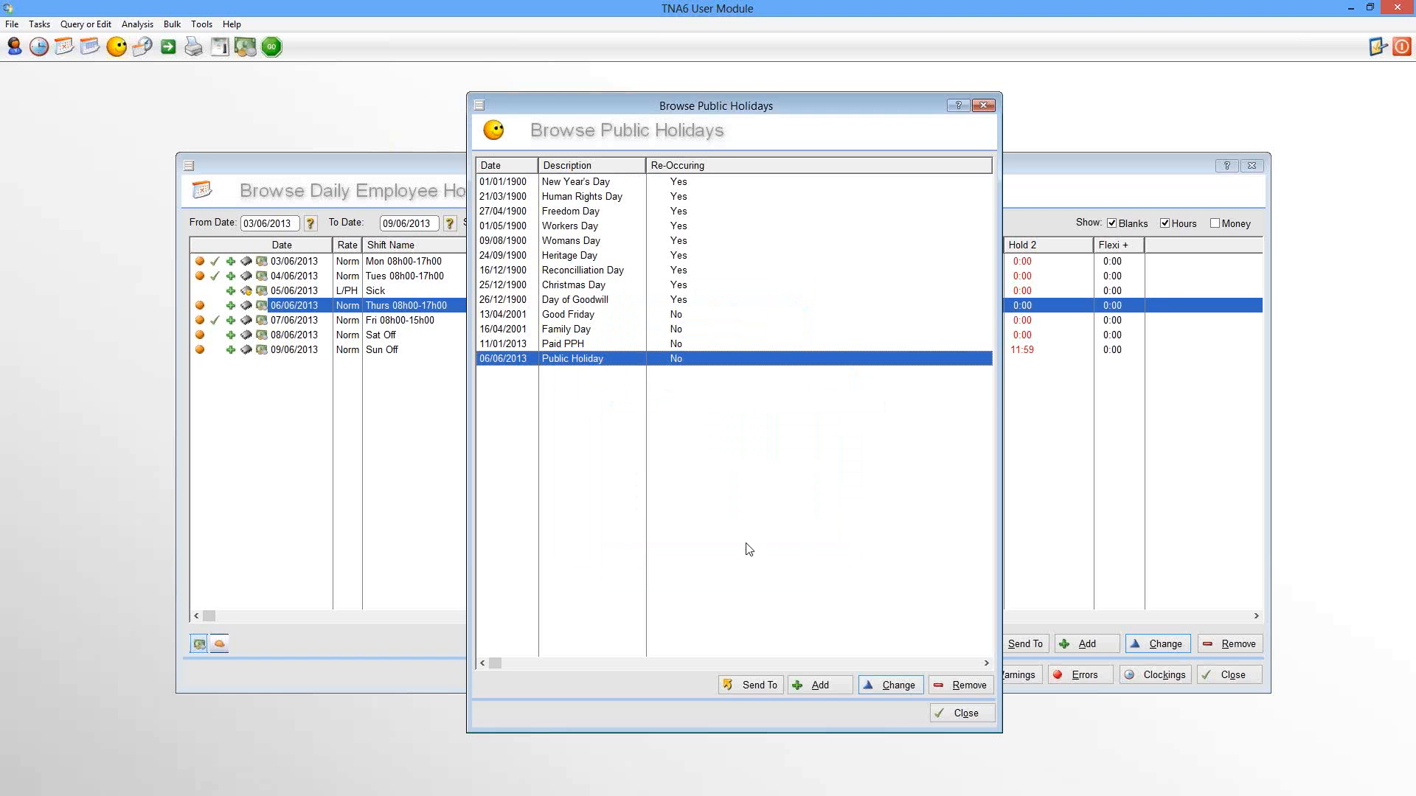
pyautogui.click(959, 715)
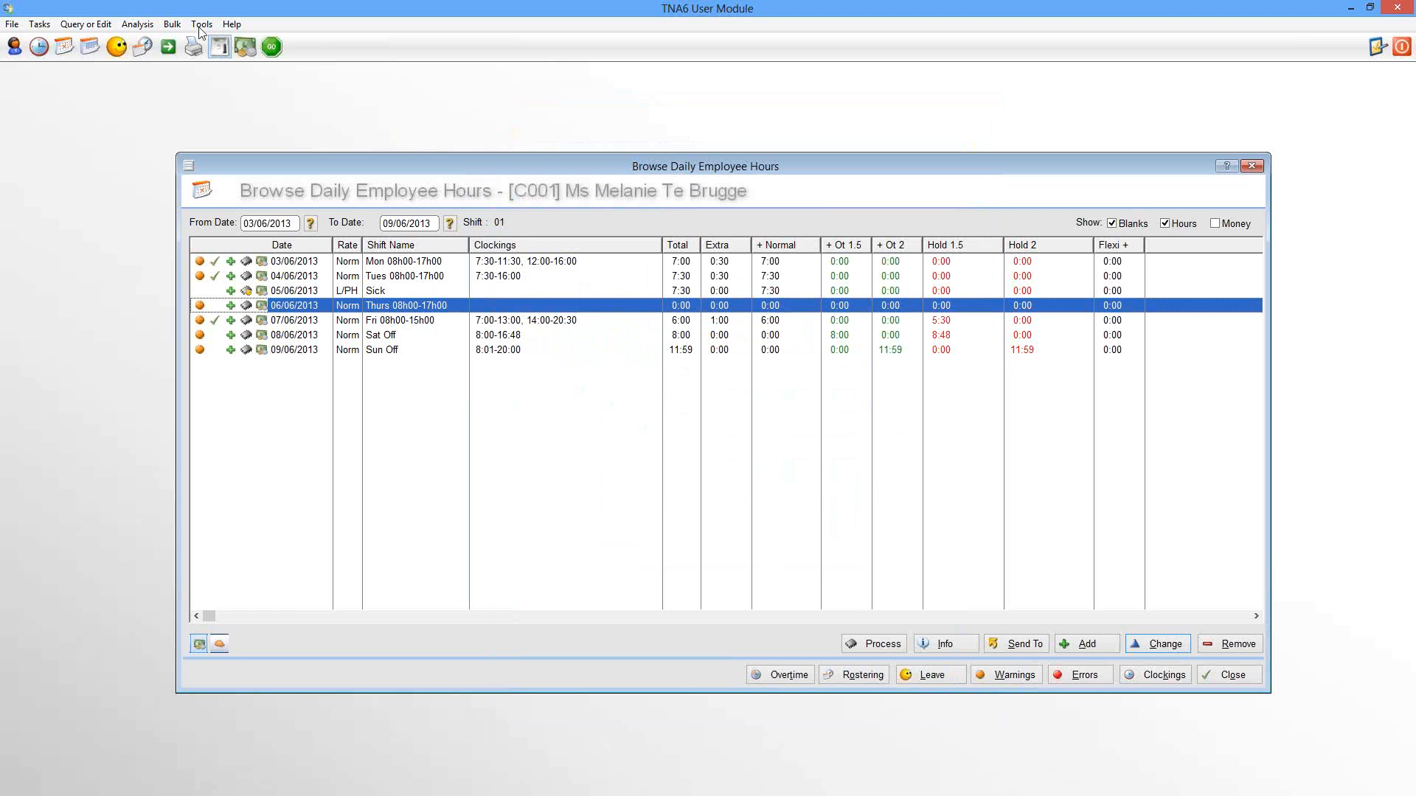
pyautogui.click(172, 23)
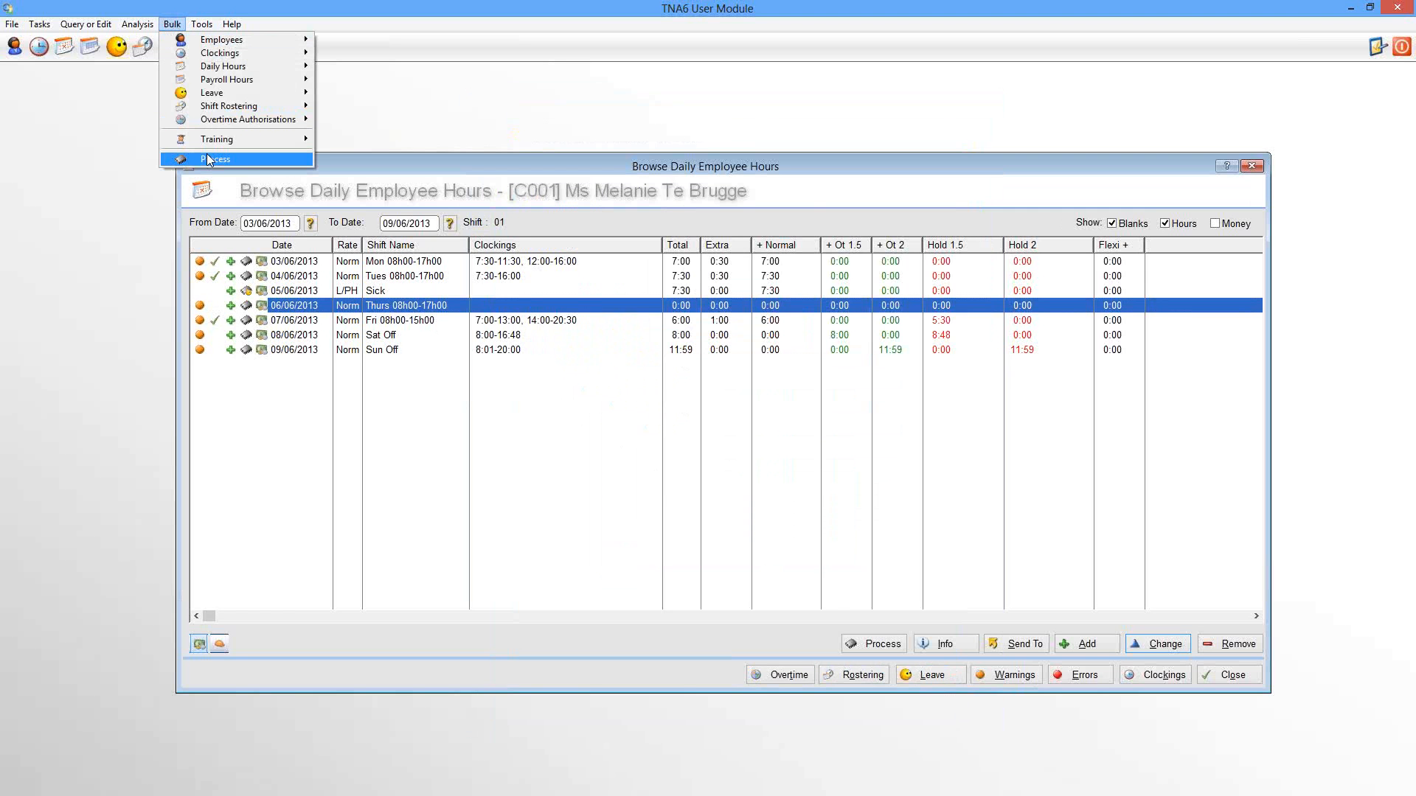
pyautogui.click(209, 159)
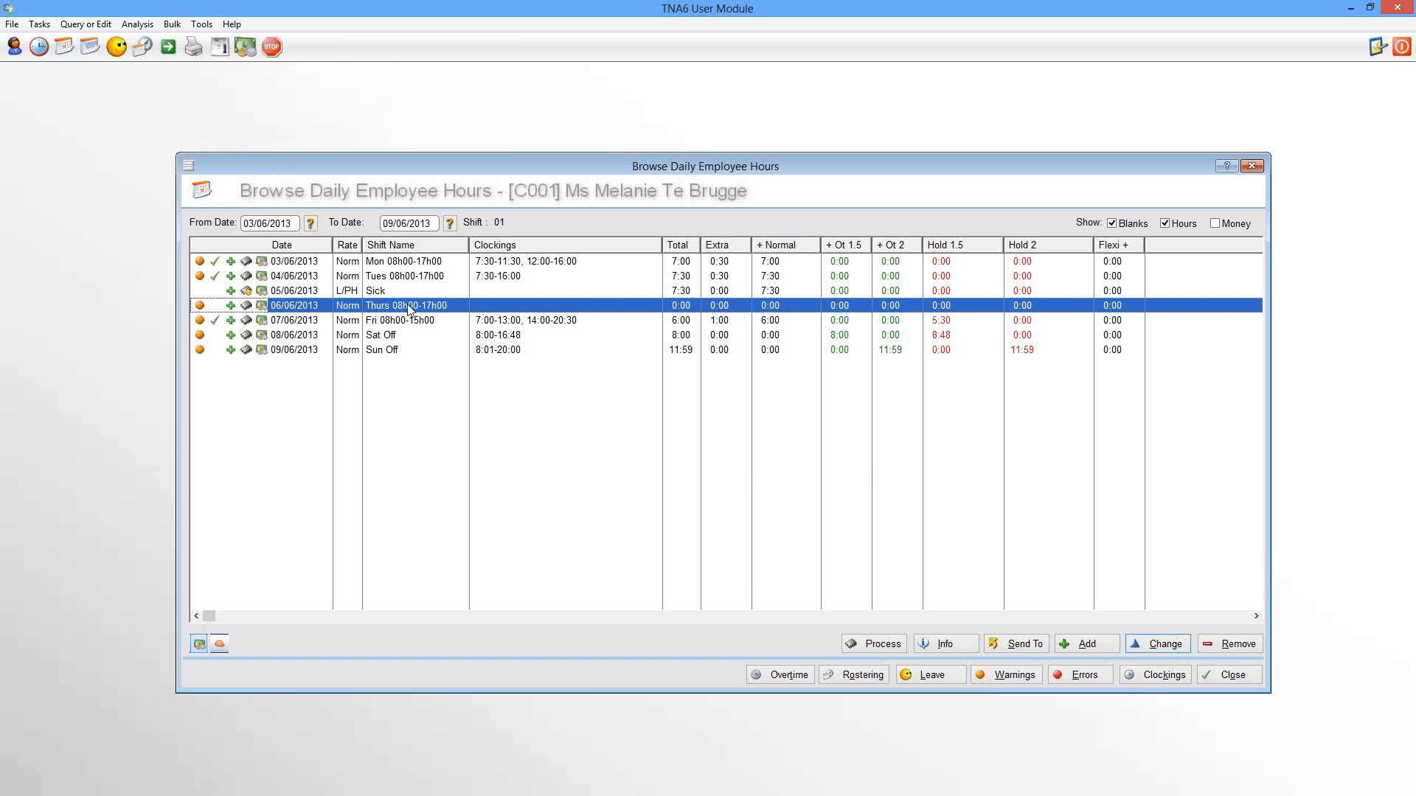
pyautogui.click(884, 645)
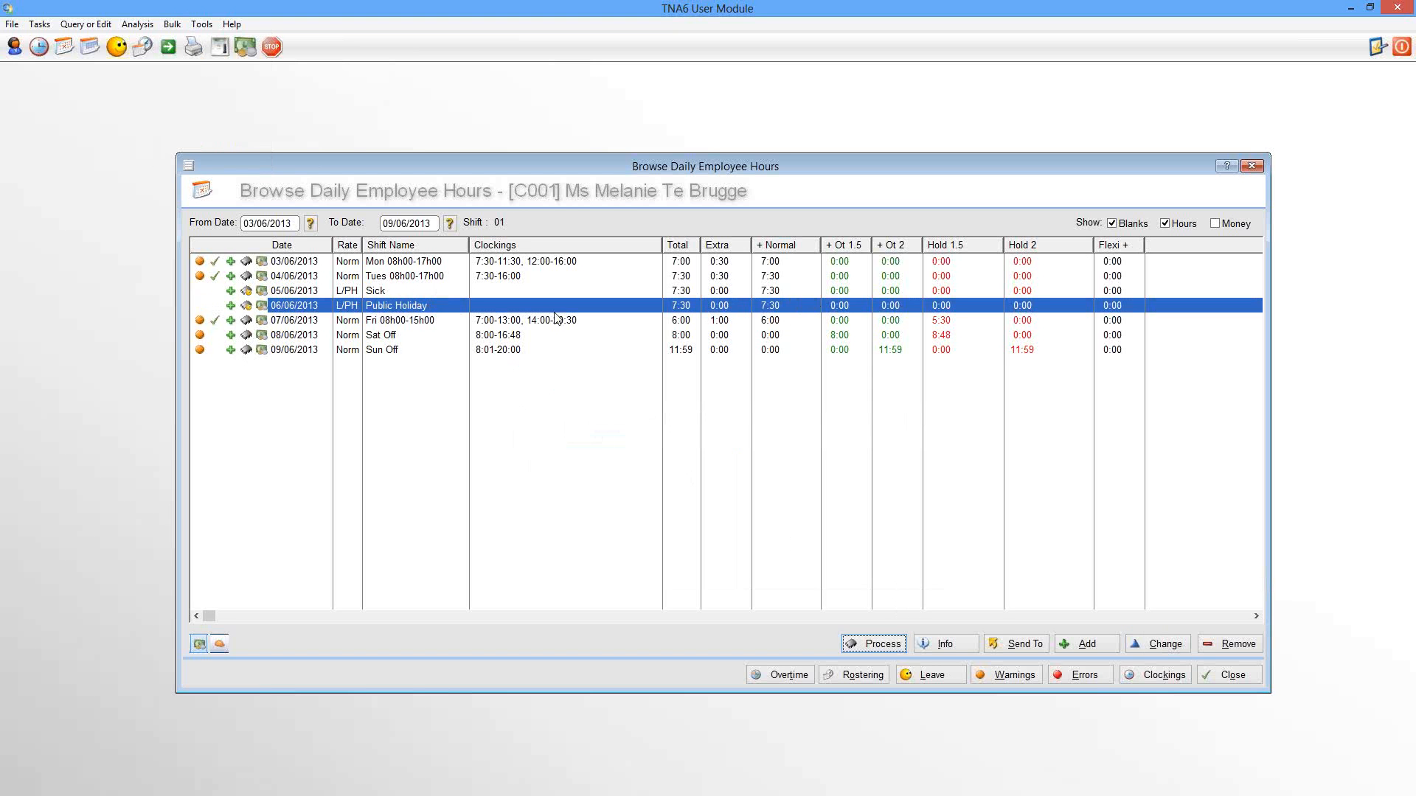
# - Open the employee's clockings for 06/06/2013 and set the deleted 8:00:00 In and 17:00:00 Out clockings to Approved
pyautogui.click(1138, 676)
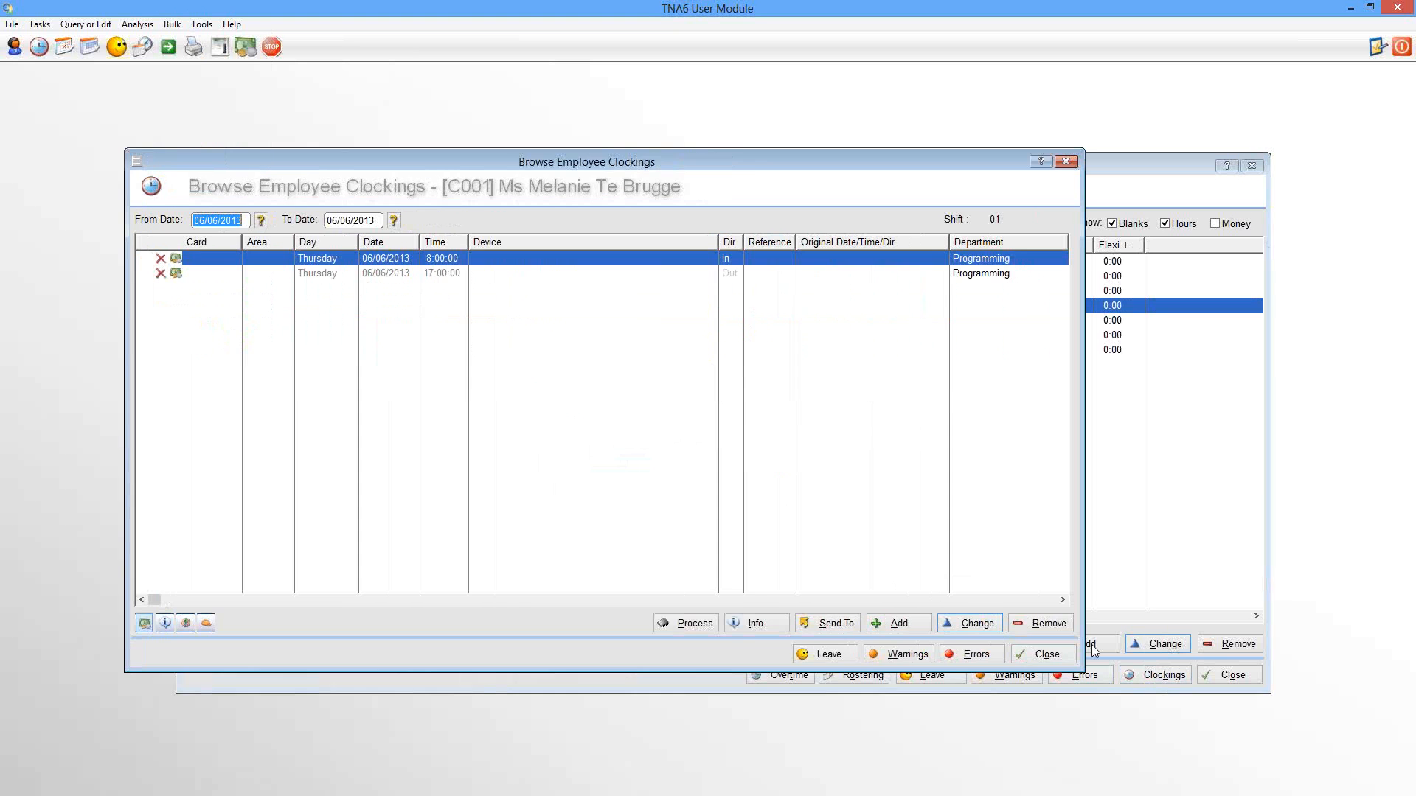
pyautogui.click(435, 259)
pyautogui.doubleClick(435, 260)
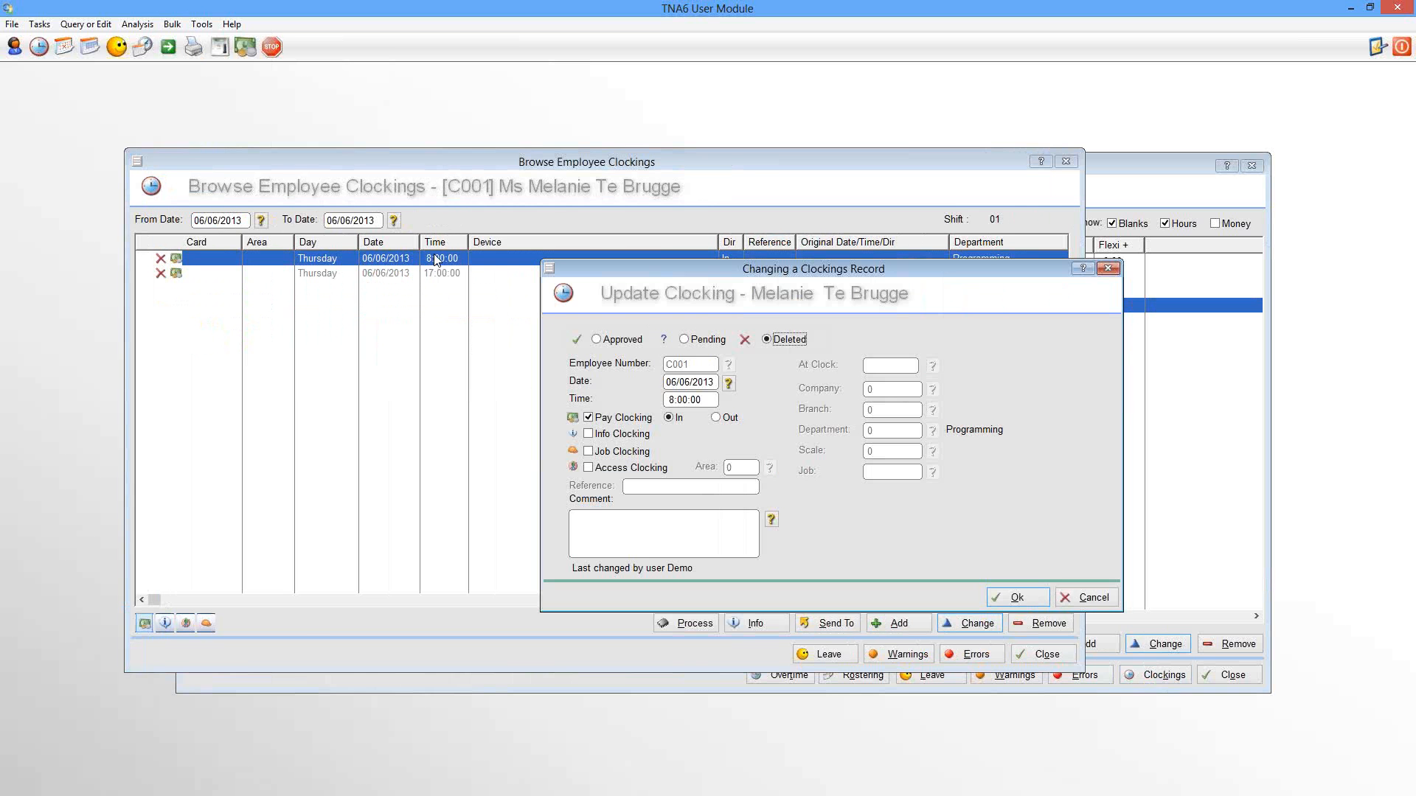
pyautogui.click(621, 339)
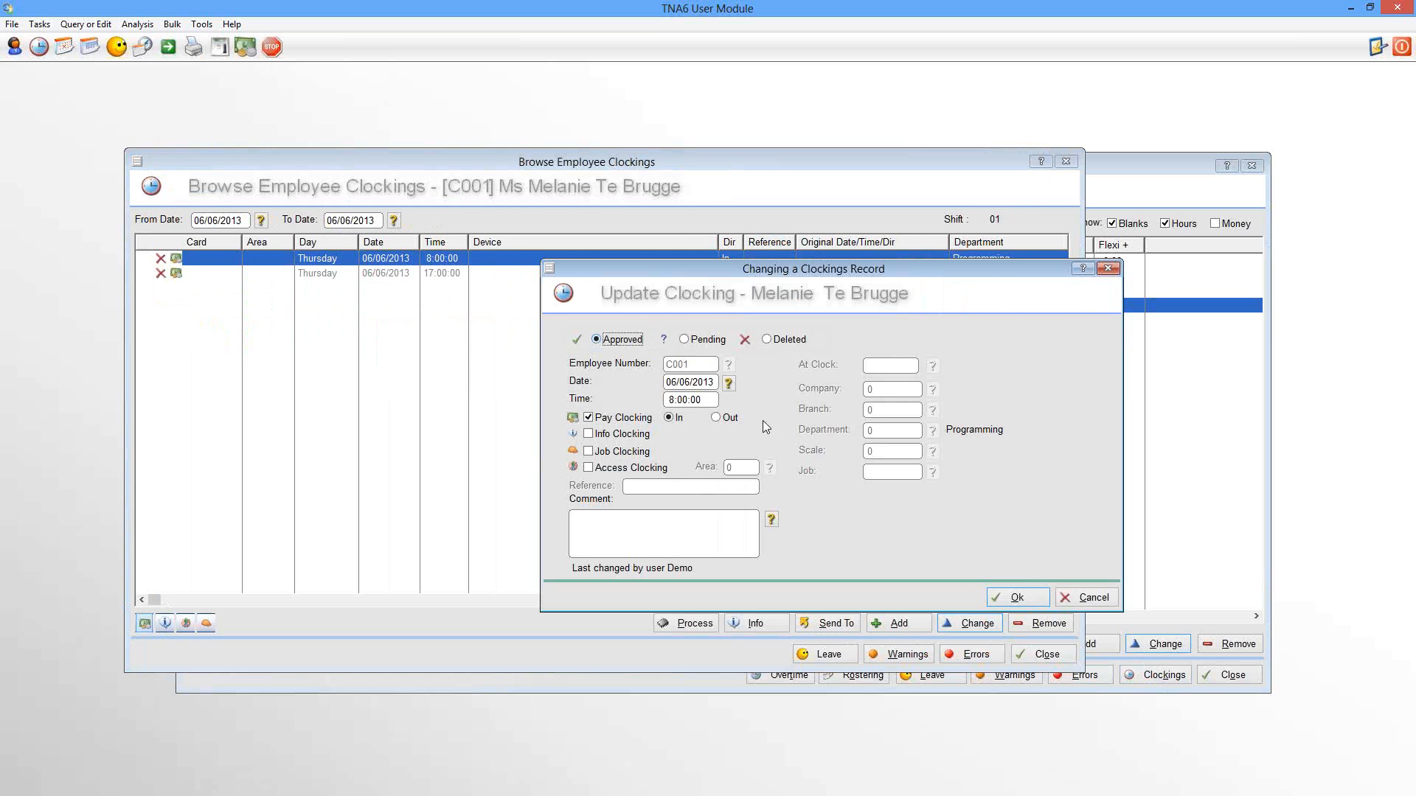
pyautogui.click(1017, 597)
pyautogui.doubleClick(379, 274)
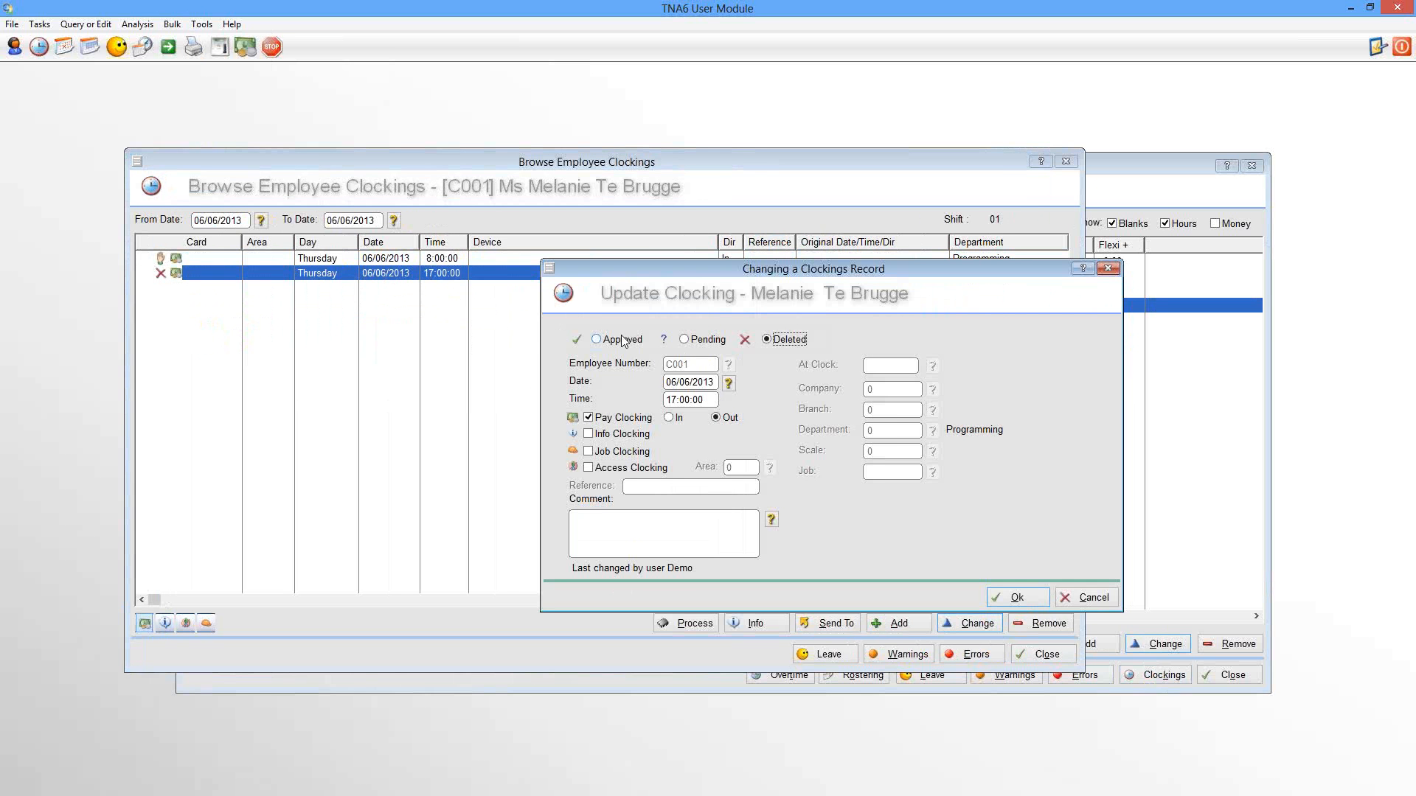
pyautogui.click(621, 339)
pyautogui.click(1017, 597)
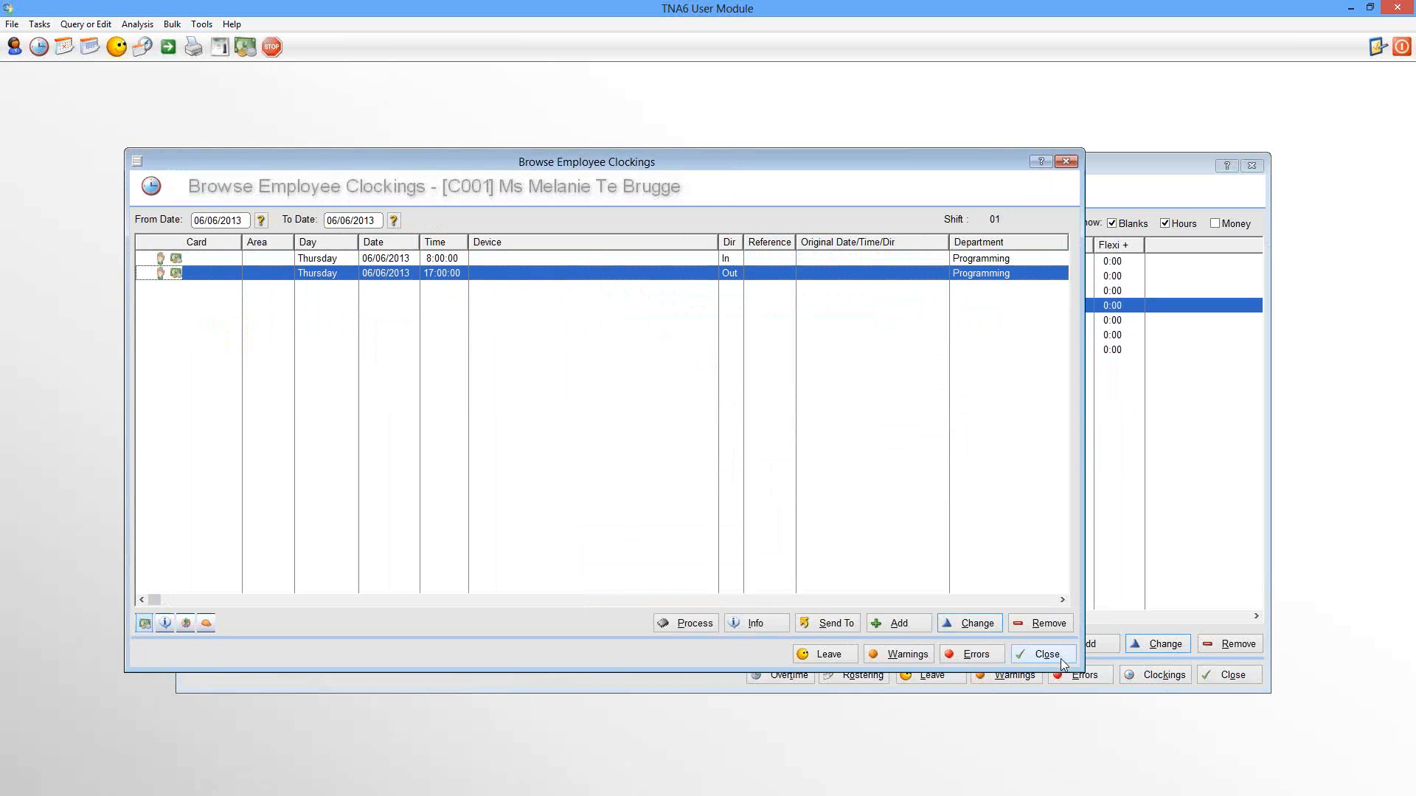
pyautogui.click(1063, 664)
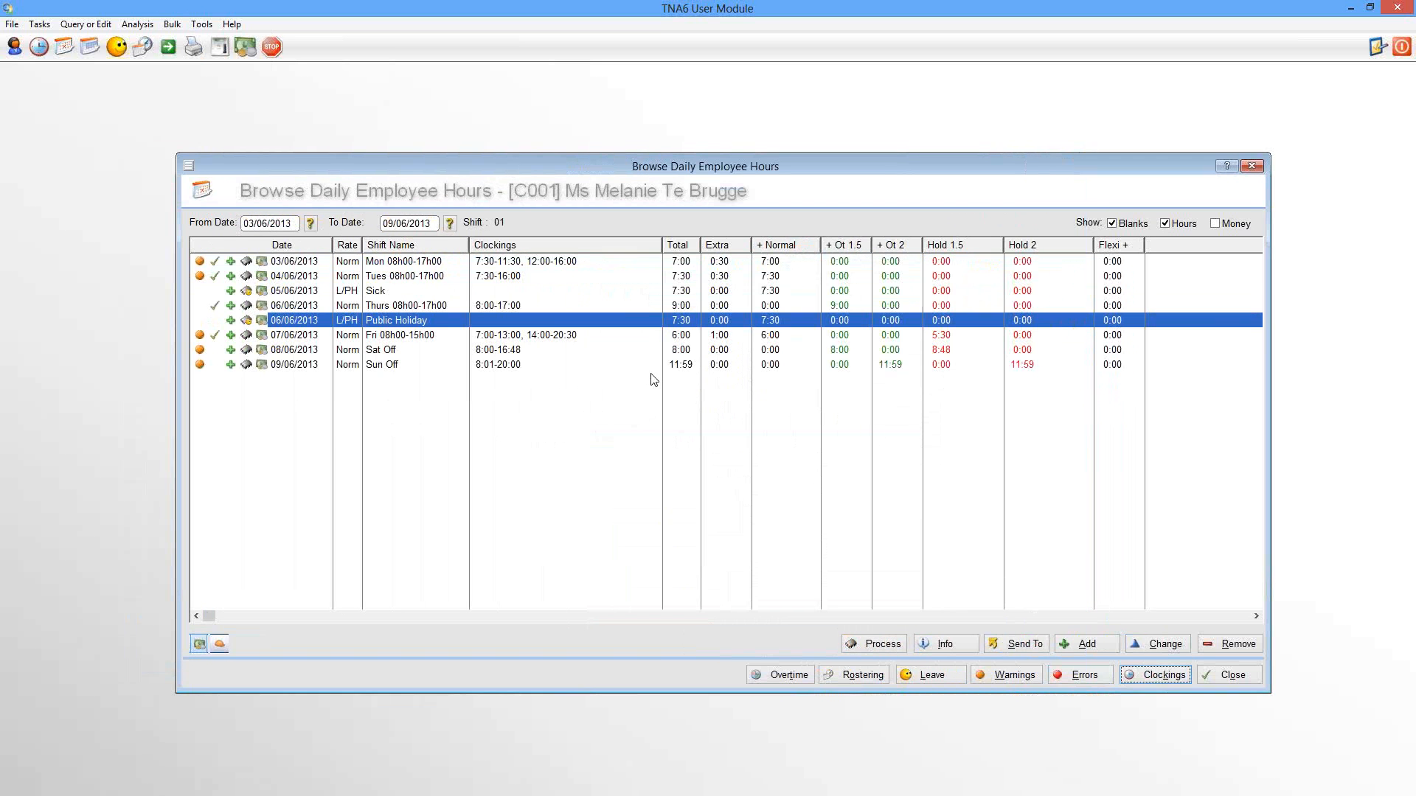
# - Reprocess the employee's daily hours and compare the worked Thursday shift with the Public Holiday row for 06/06/2013
pyautogui.click(878, 648)
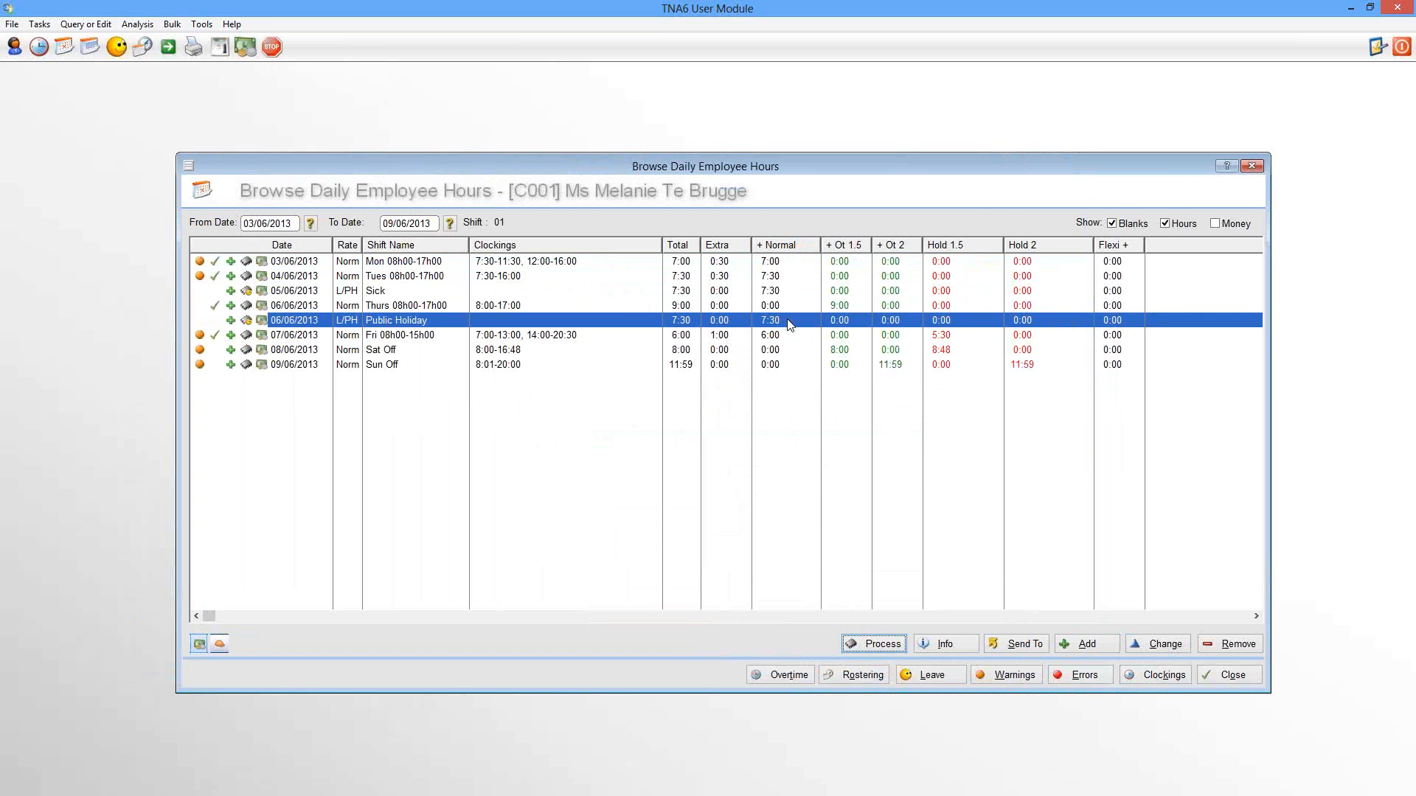
pyautogui.click(848, 308)
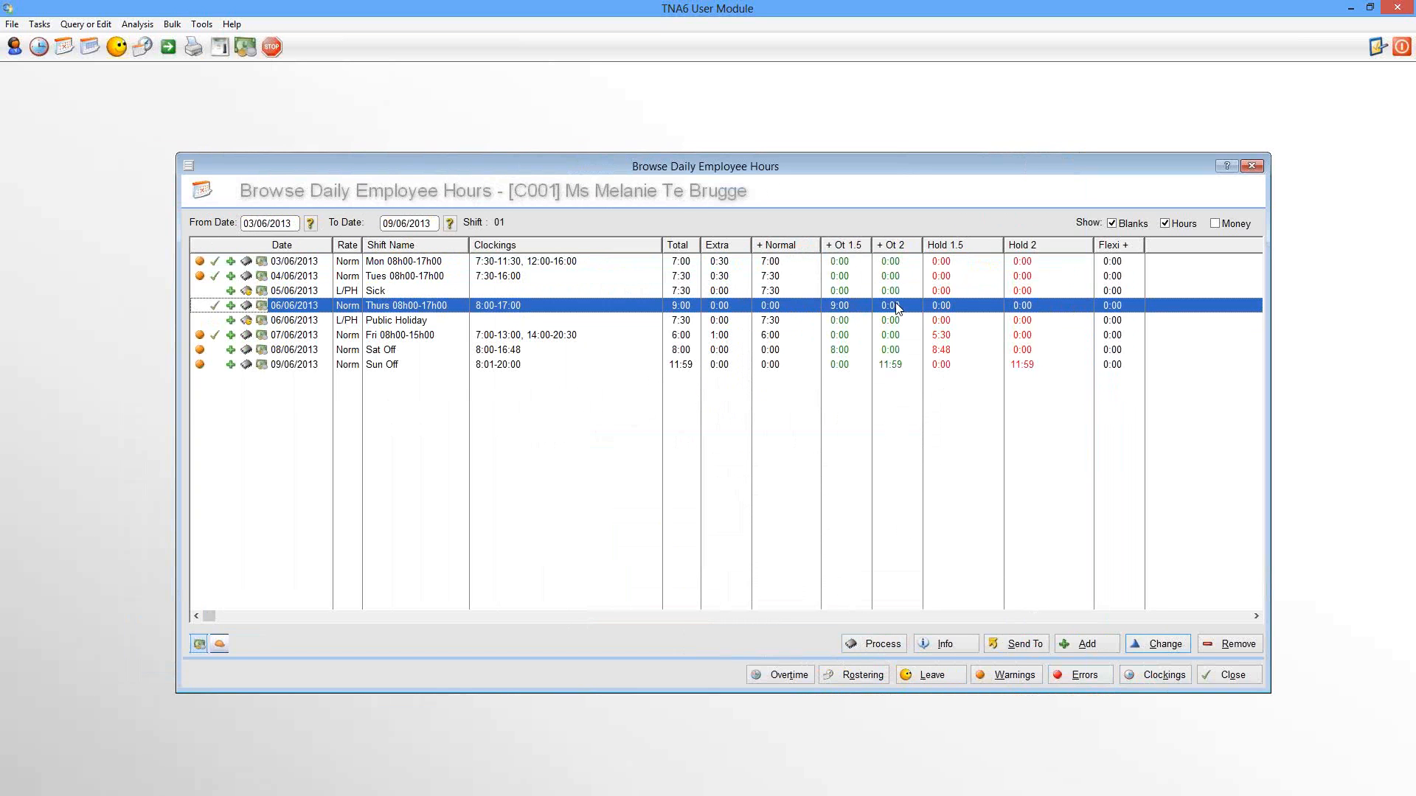
pyautogui.click(778, 326)
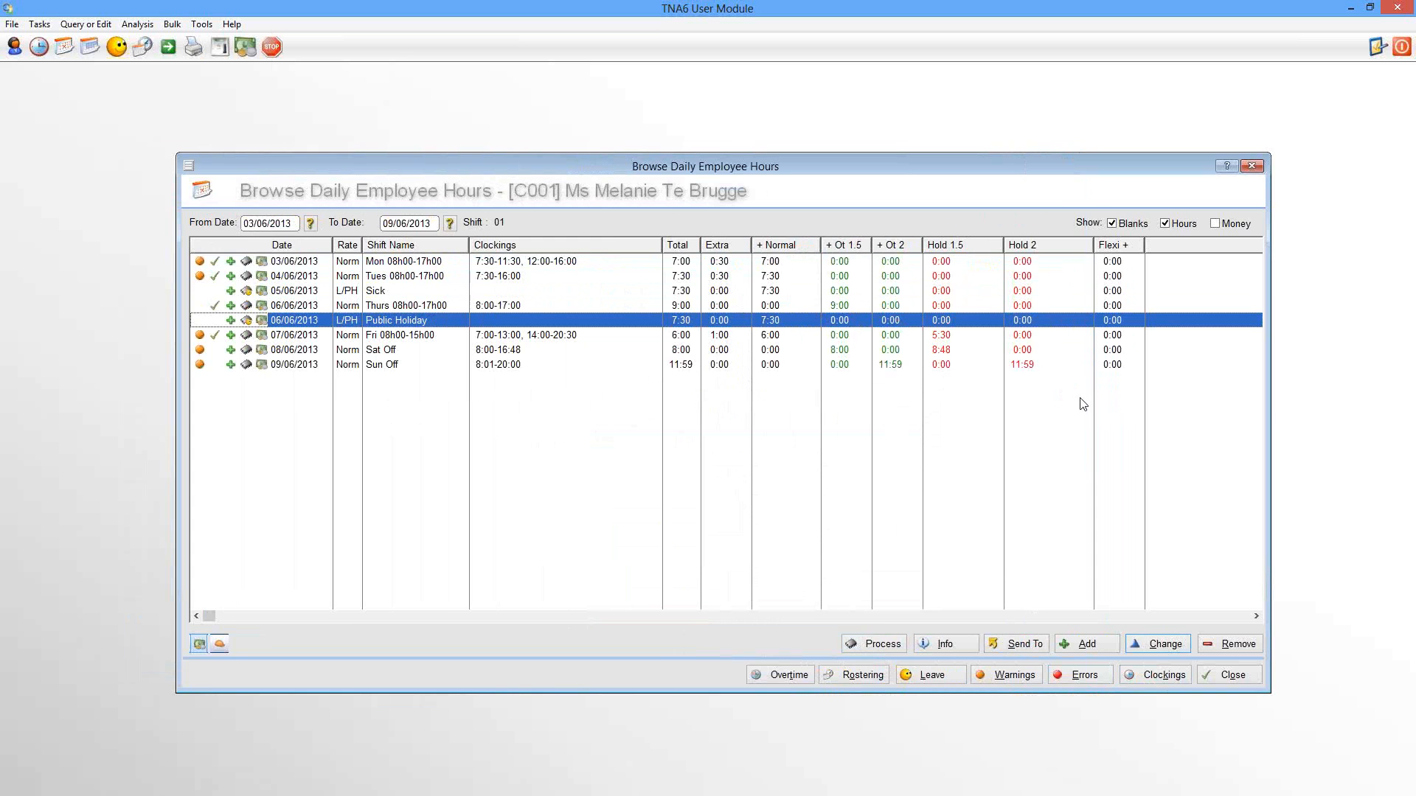
pyautogui.click(1239, 676)
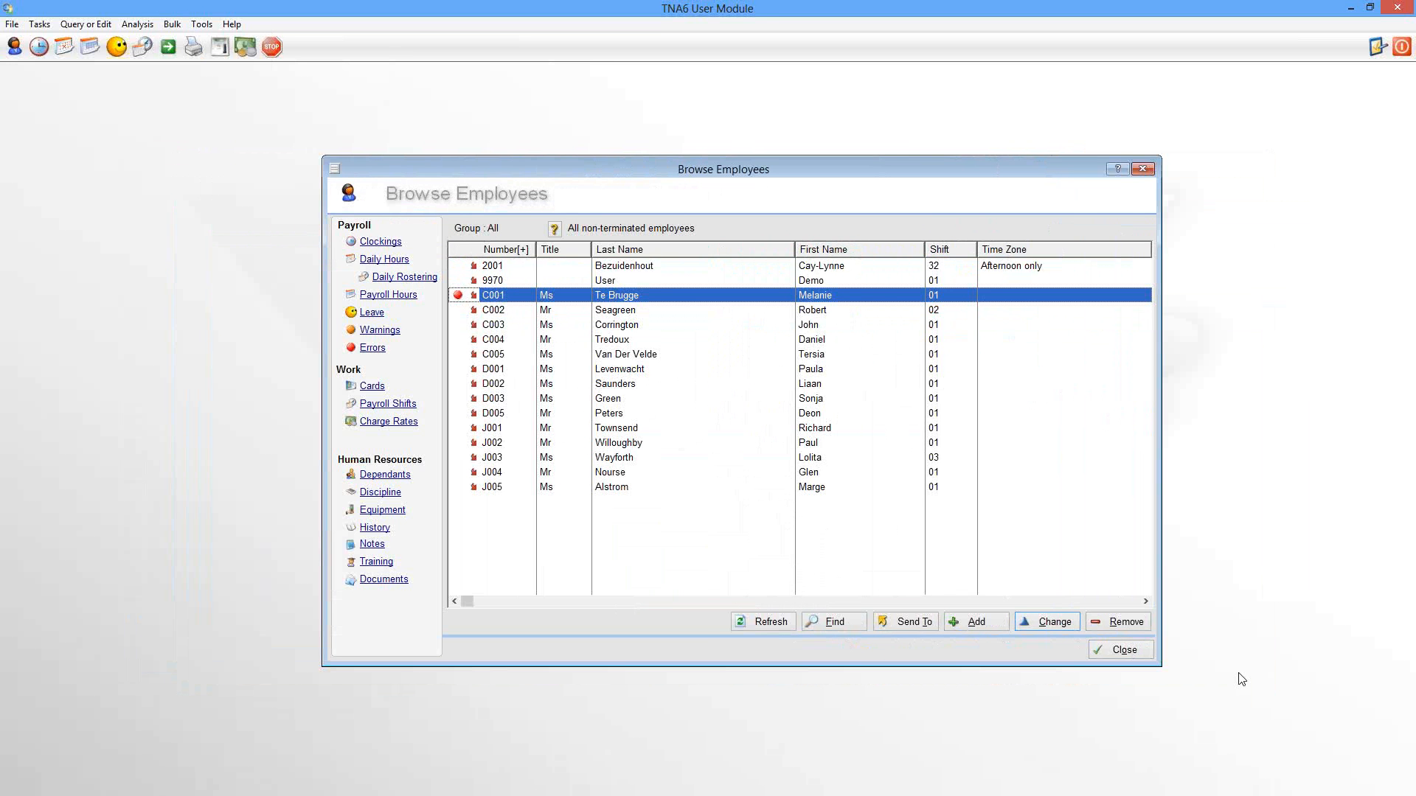